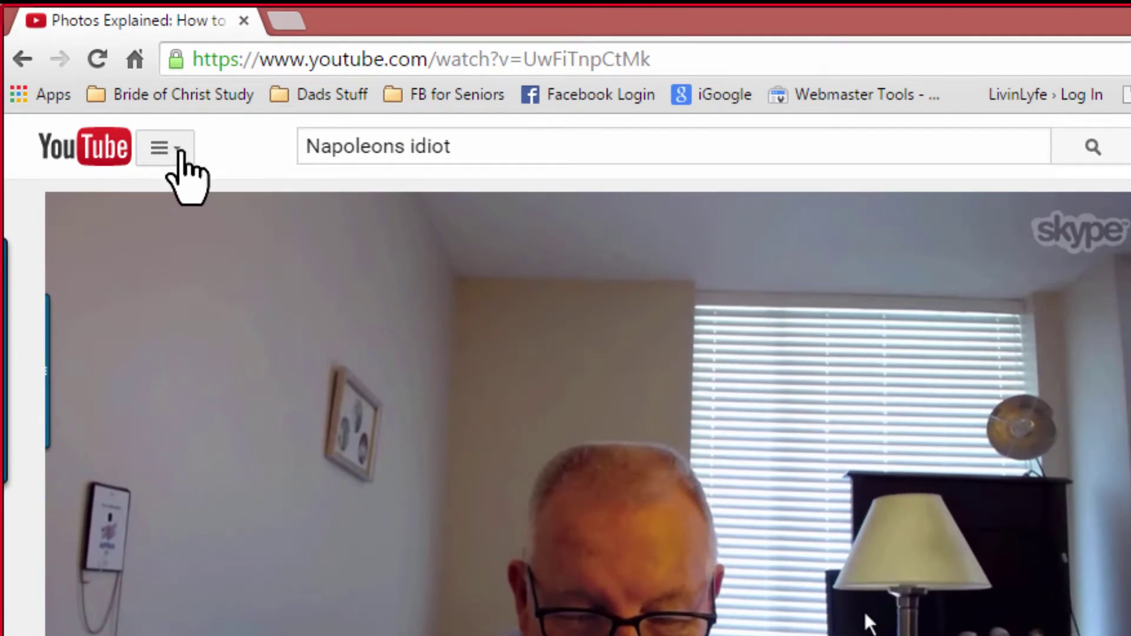
# - Open the site's navigation guide beside the video and close it again
pyautogui.click(174, 151)
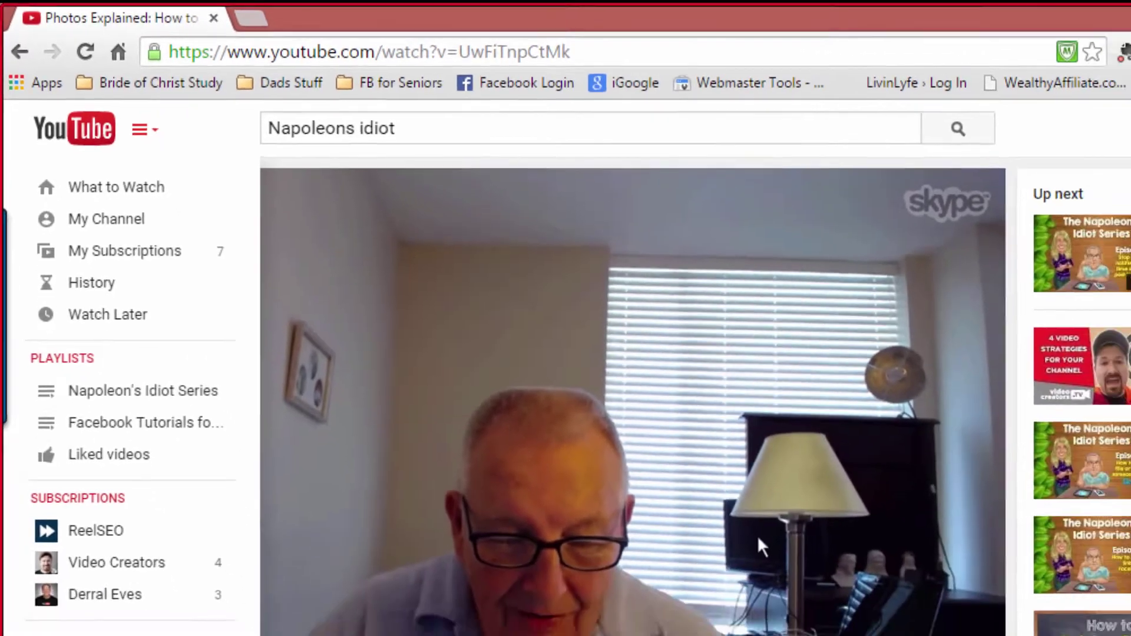
pyautogui.click(443, 566)
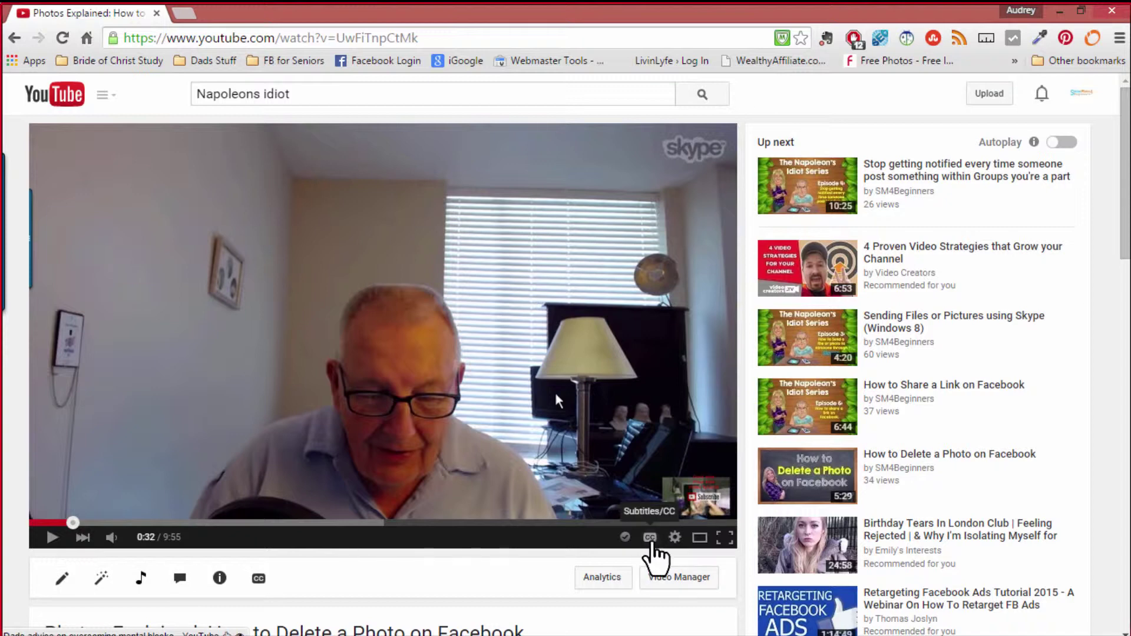
# - Turn on subtitles for the video
pyautogui.click(650, 539)
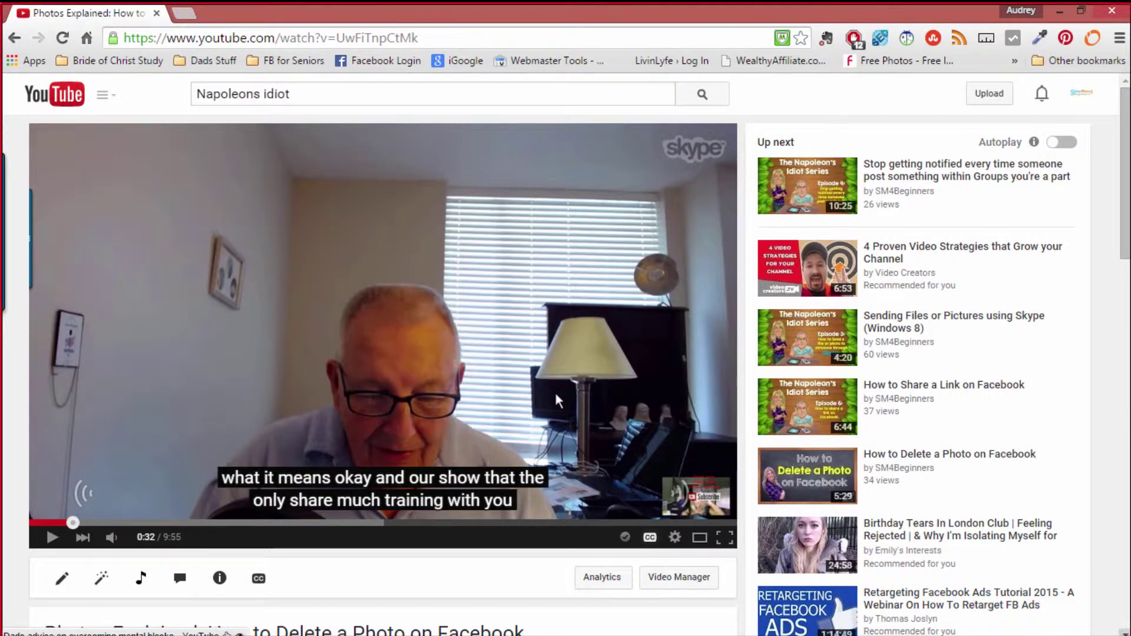
pyautogui.scroll(-1, 555, 392)
pyautogui.scroll(-1, 498, 406)
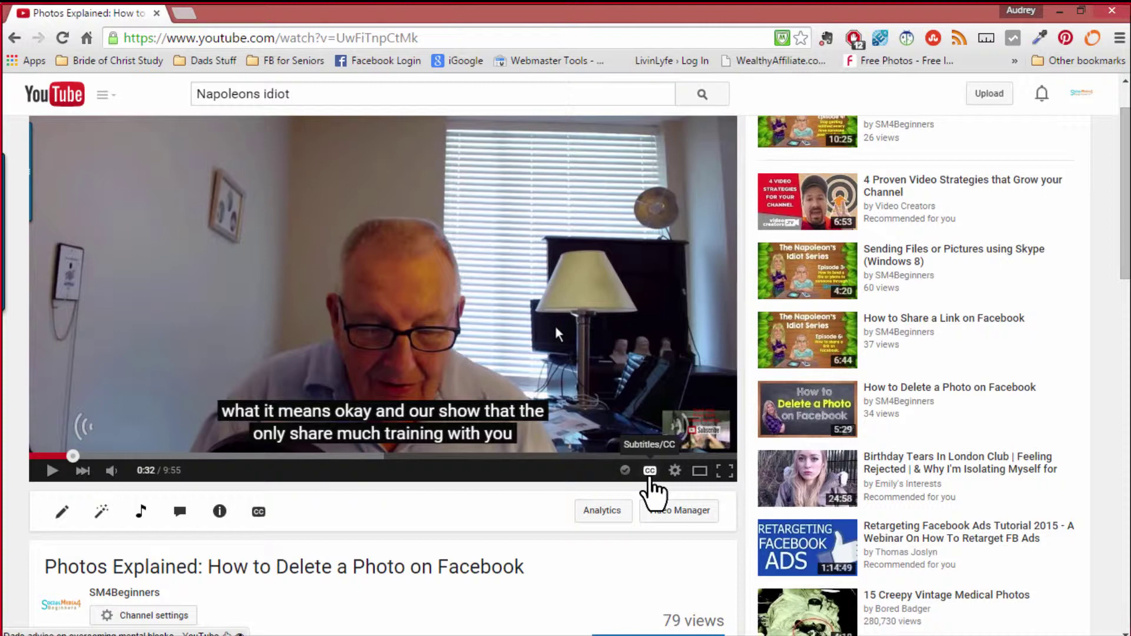
# - Switch the video's annotations off and back on in the player settings, and close the settings
pyautogui.click(675, 472)
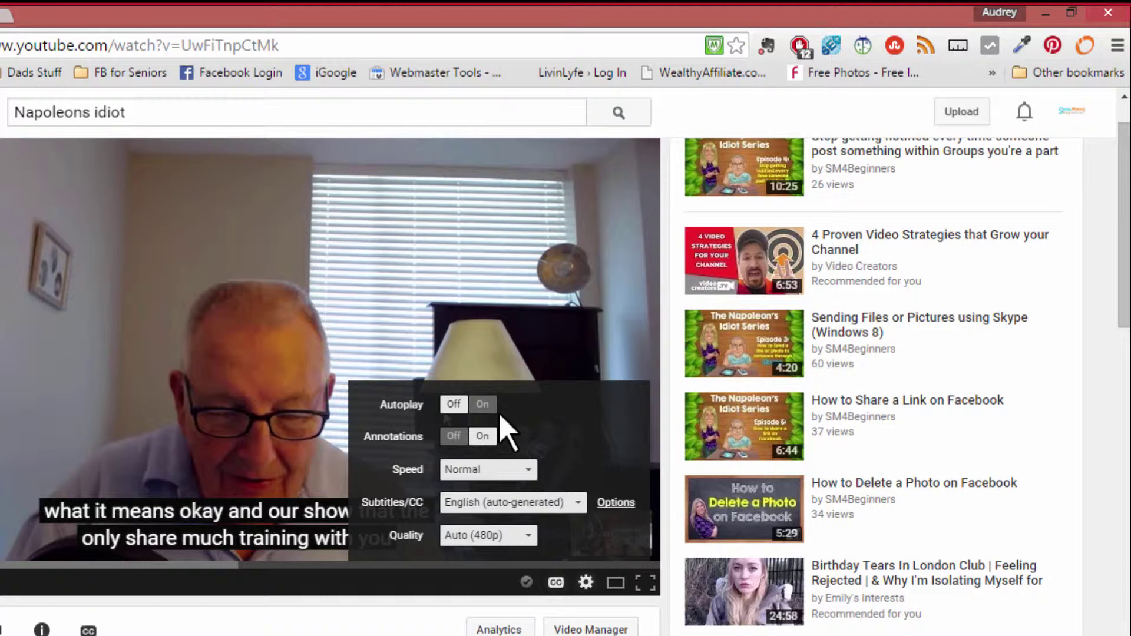
pyautogui.click(458, 434)
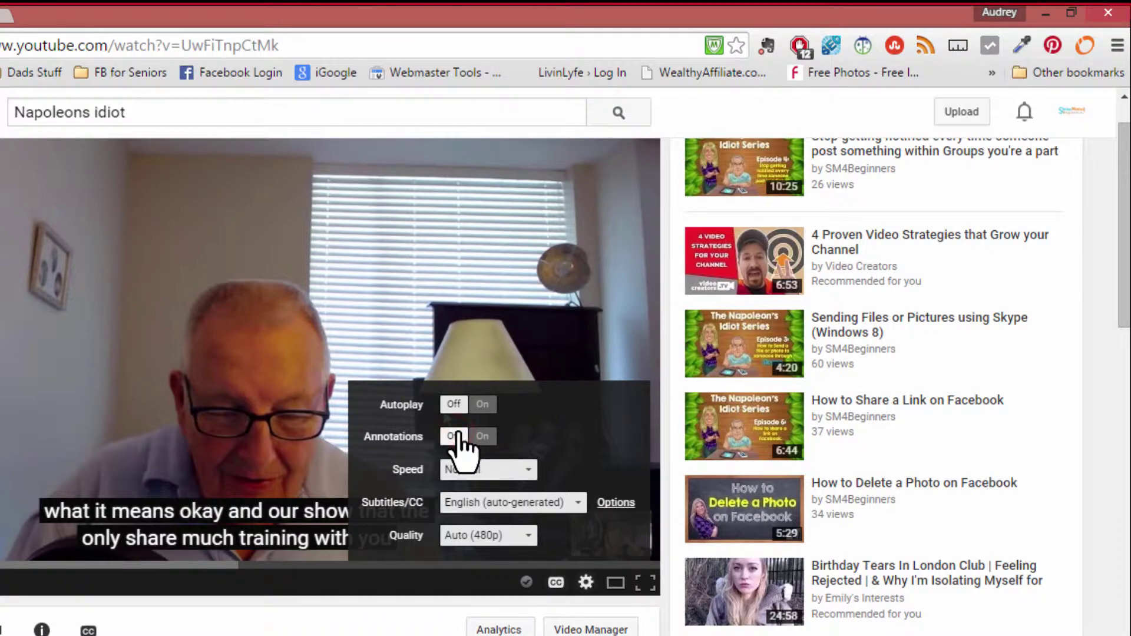
pyautogui.click(479, 435)
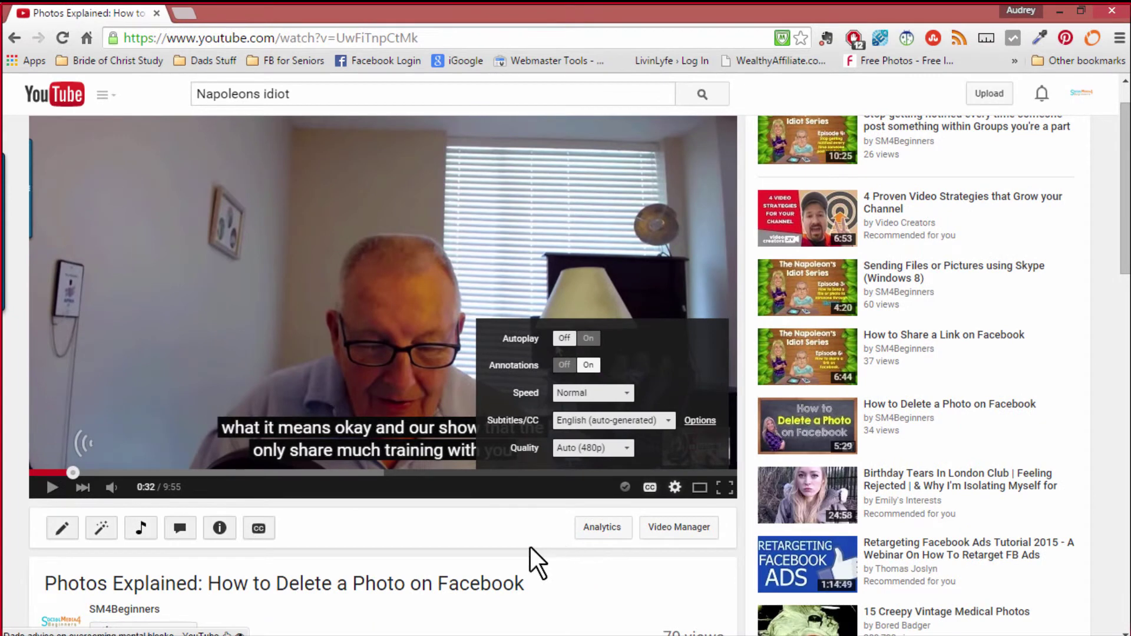
pyautogui.click(531, 546)
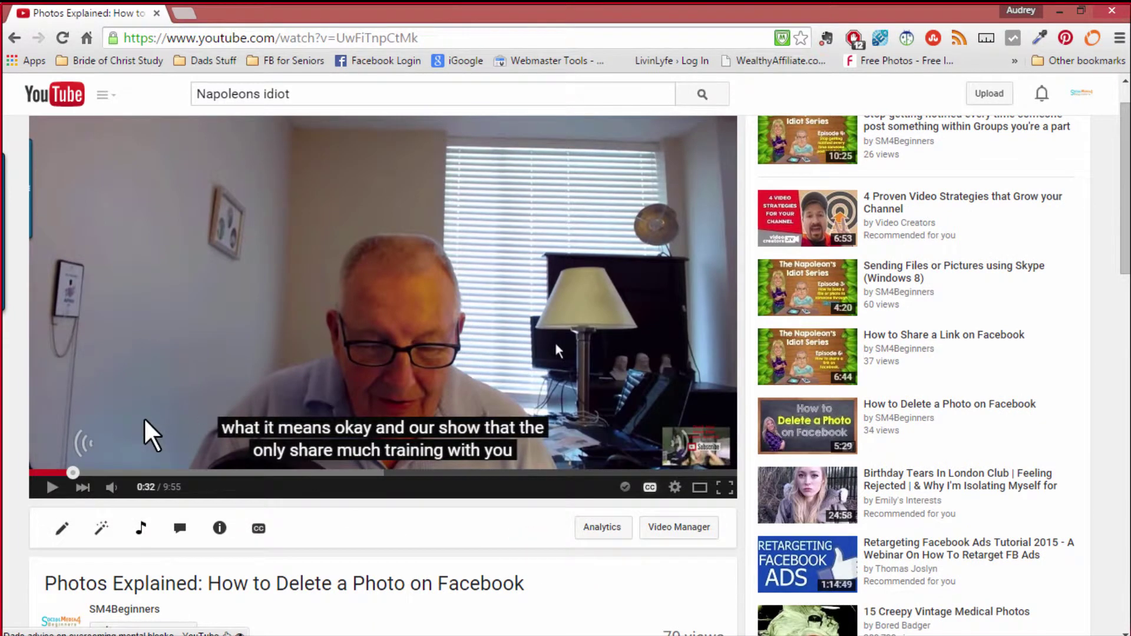
# - Turn off the subtitles and play a few seconds of the video, pausing it at 0:36
pyautogui.click(649, 493)
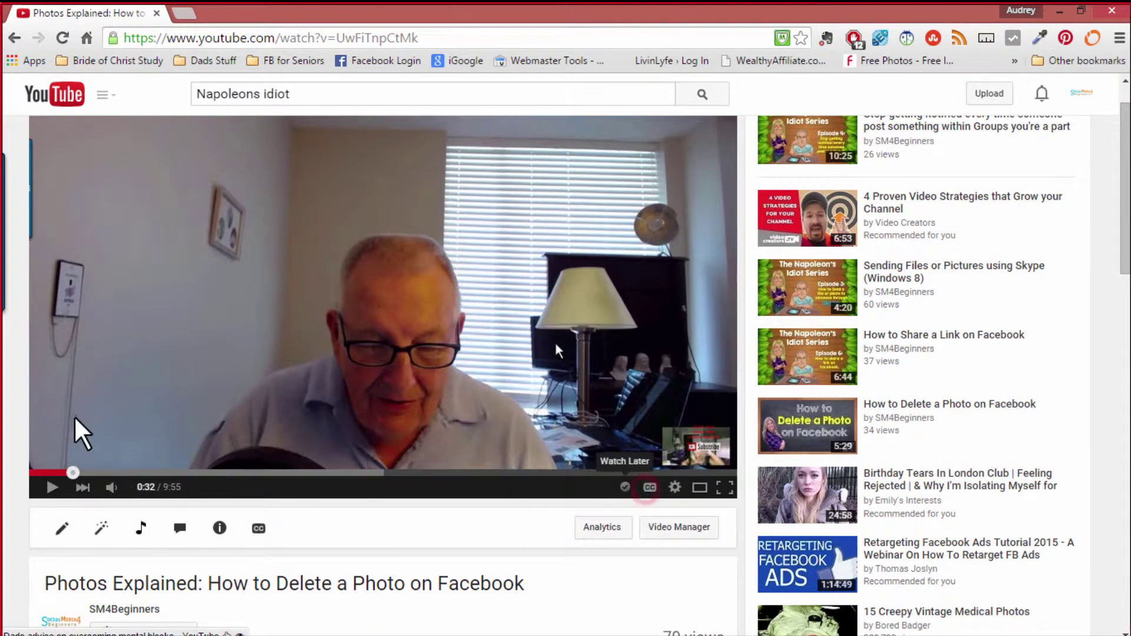
pyautogui.click(52, 489)
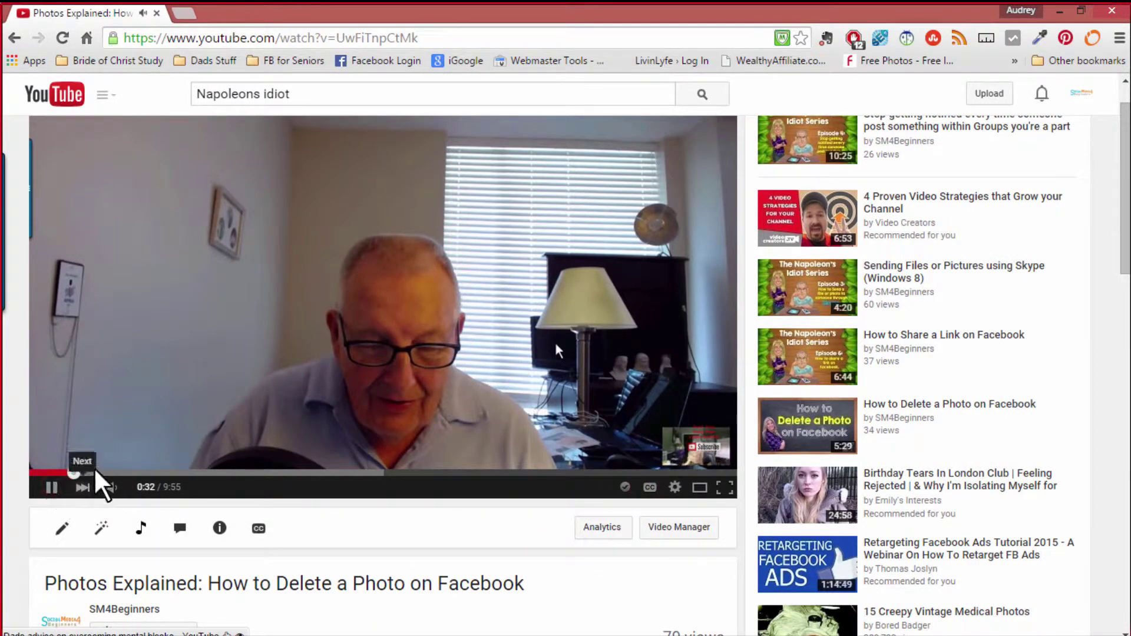
pyautogui.moveTo(75, 471)
pyautogui.mouseDown()
pyautogui.moveTo(55, 474)
pyautogui.moveTo(69, 475)
pyautogui.mouseUp()
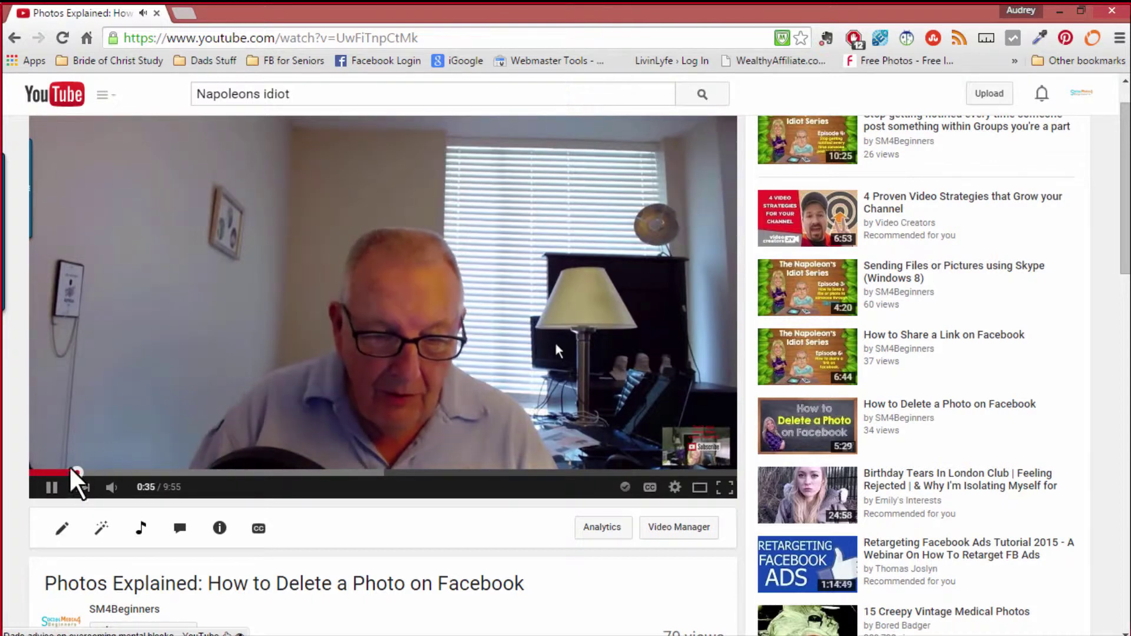
pyautogui.click(52, 487)
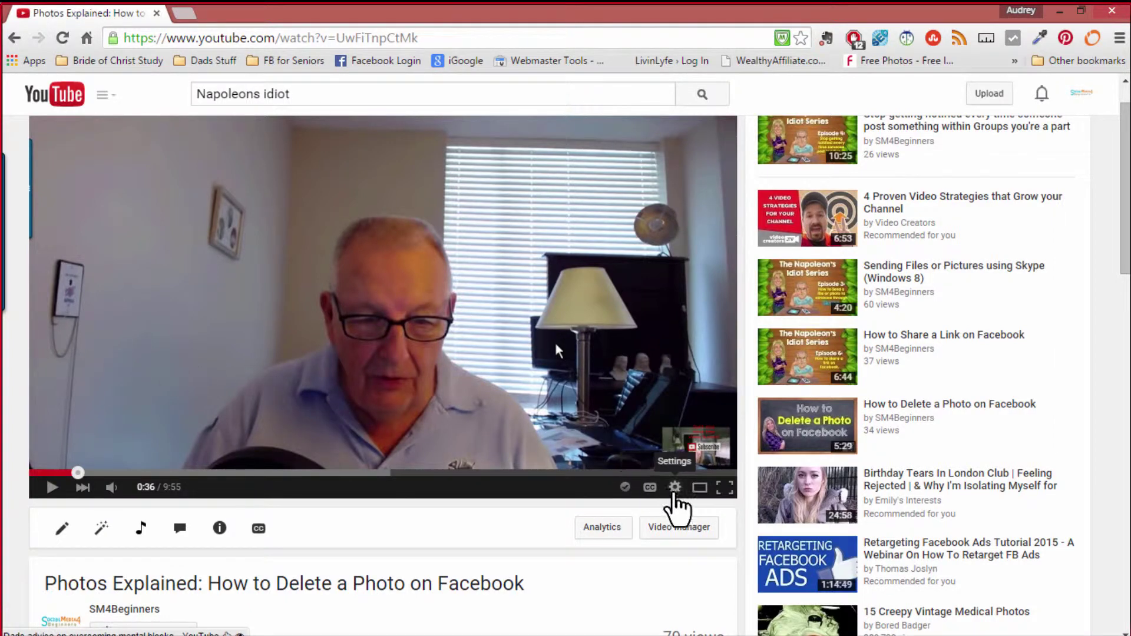
# - Set the playback speed to 0.25 and play a short sample of the video before pausing it
pyautogui.click(674, 489)
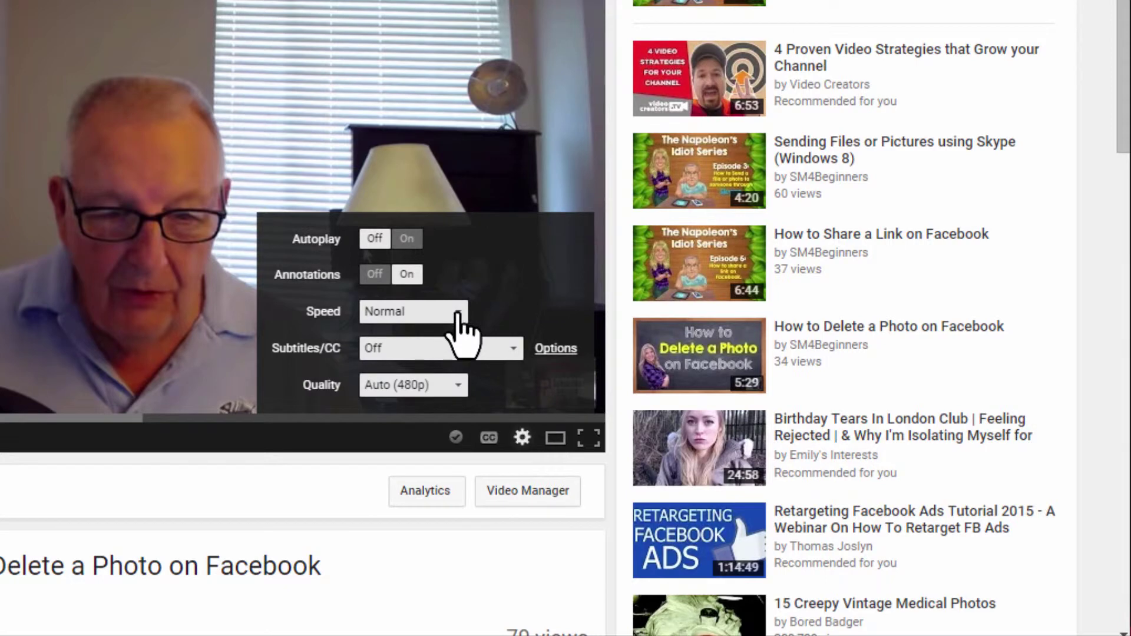
pyautogui.click(459, 311)
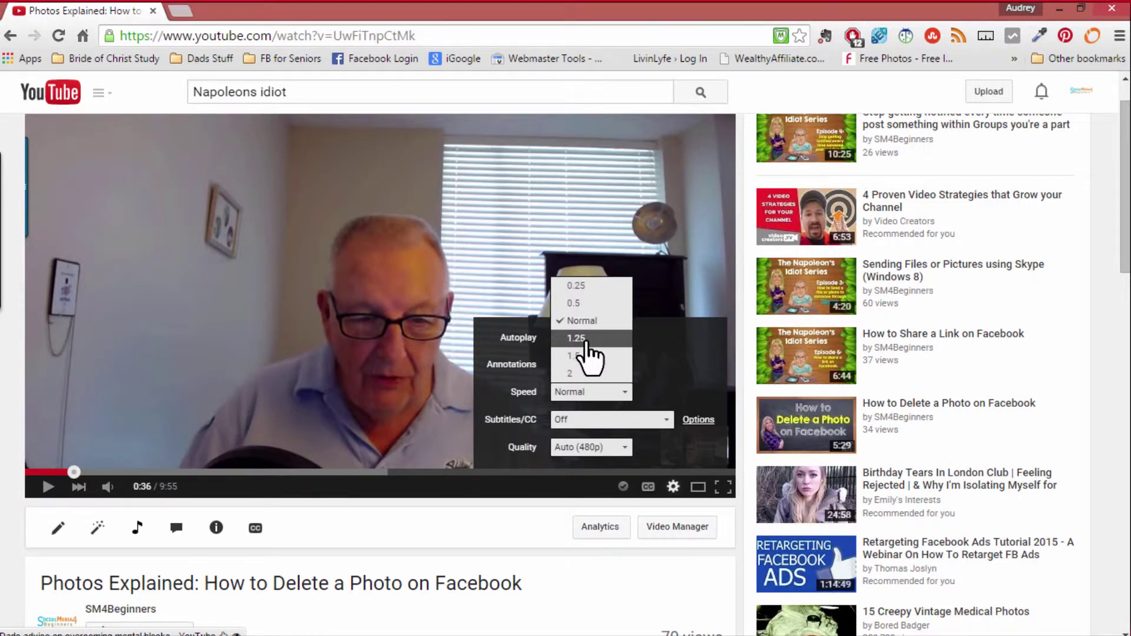
pyautogui.click(576, 286)
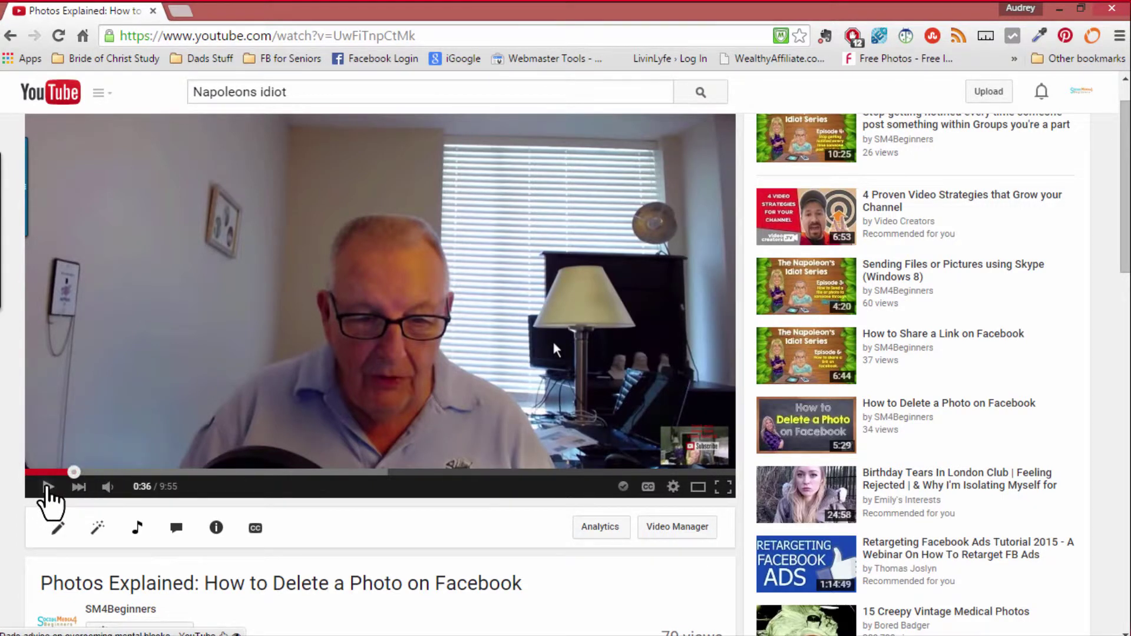
pyautogui.click(47, 487)
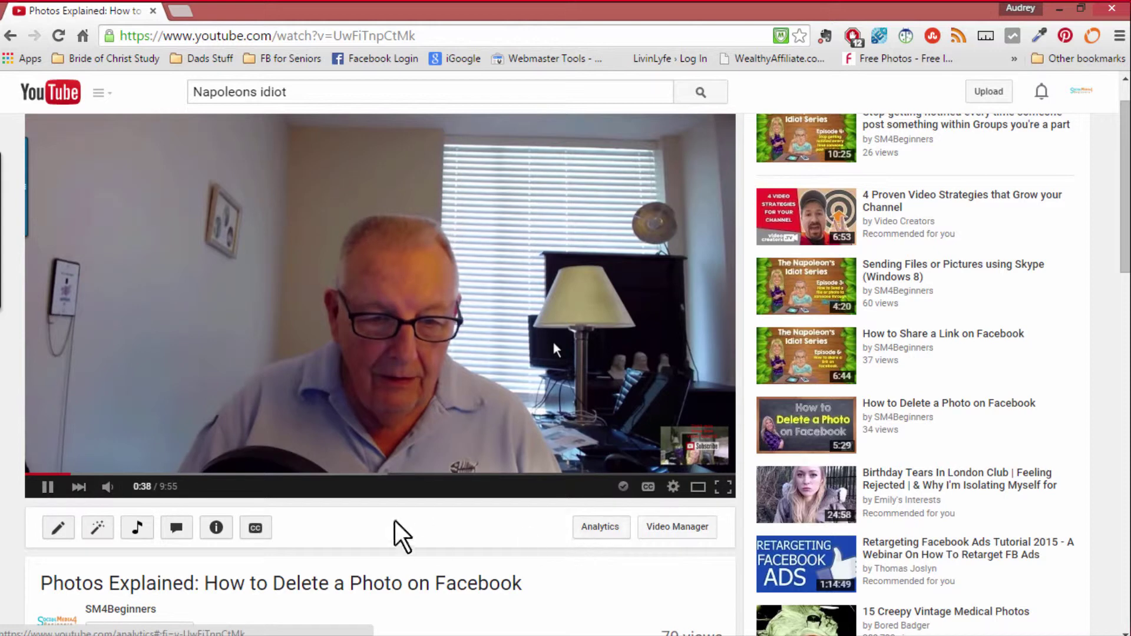
pyautogui.moveTo(109, 495)
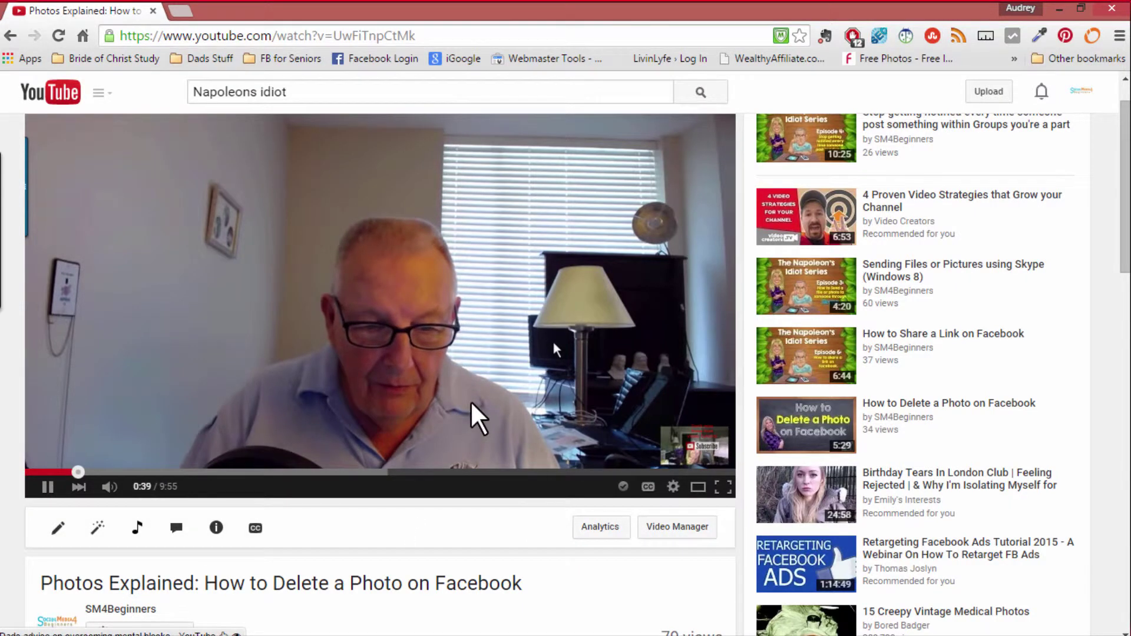
pyautogui.click(47, 487)
# - Set the playback speed to 1.25, play a short sample of the video and pause it
pyautogui.click(674, 488)
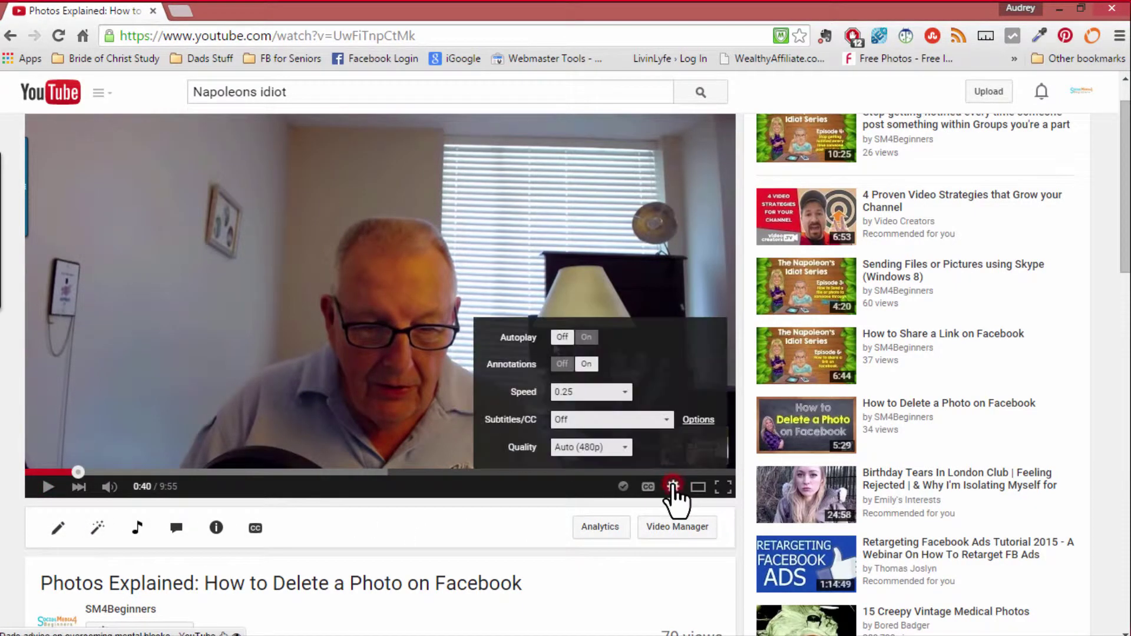
pyautogui.click(591, 392)
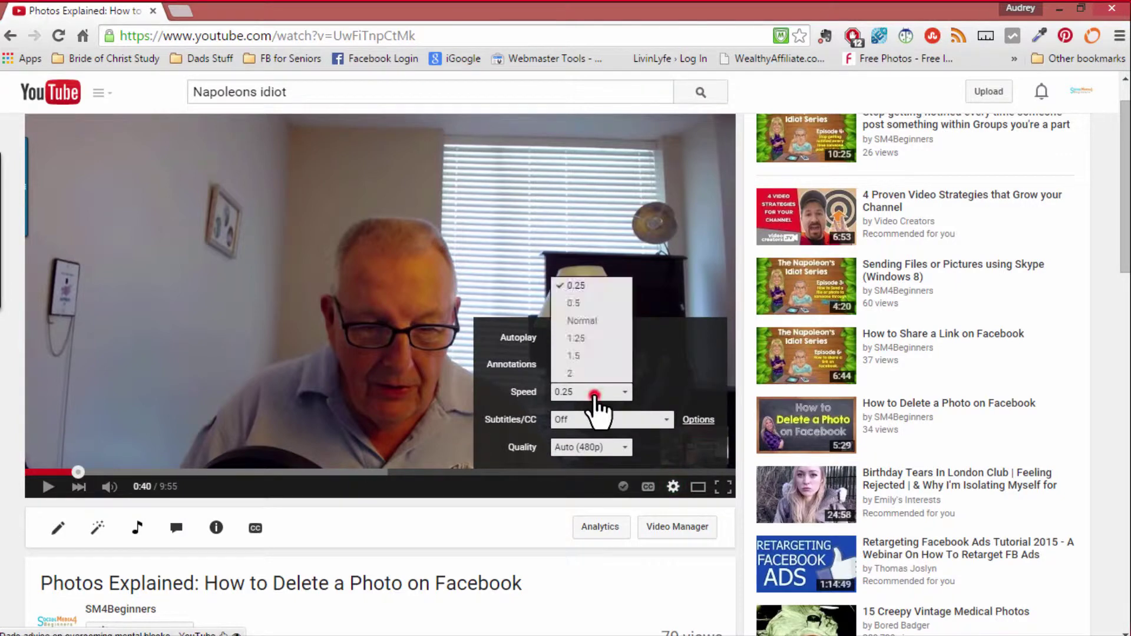
pyautogui.click(579, 340)
pyautogui.click(52, 489)
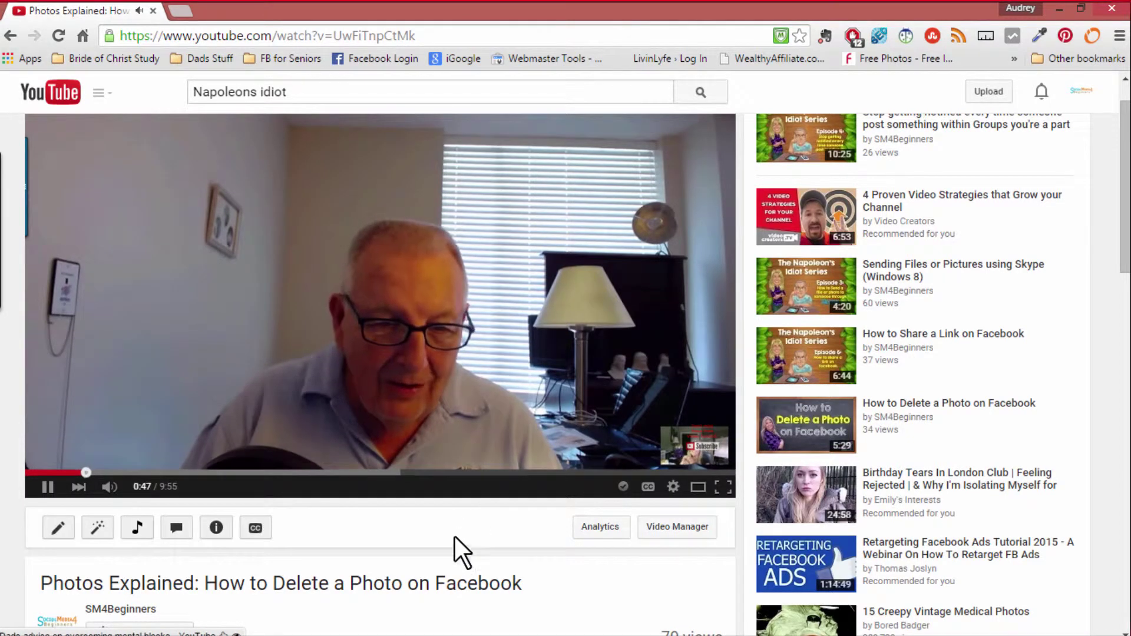
pyautogui.click(42, 487)
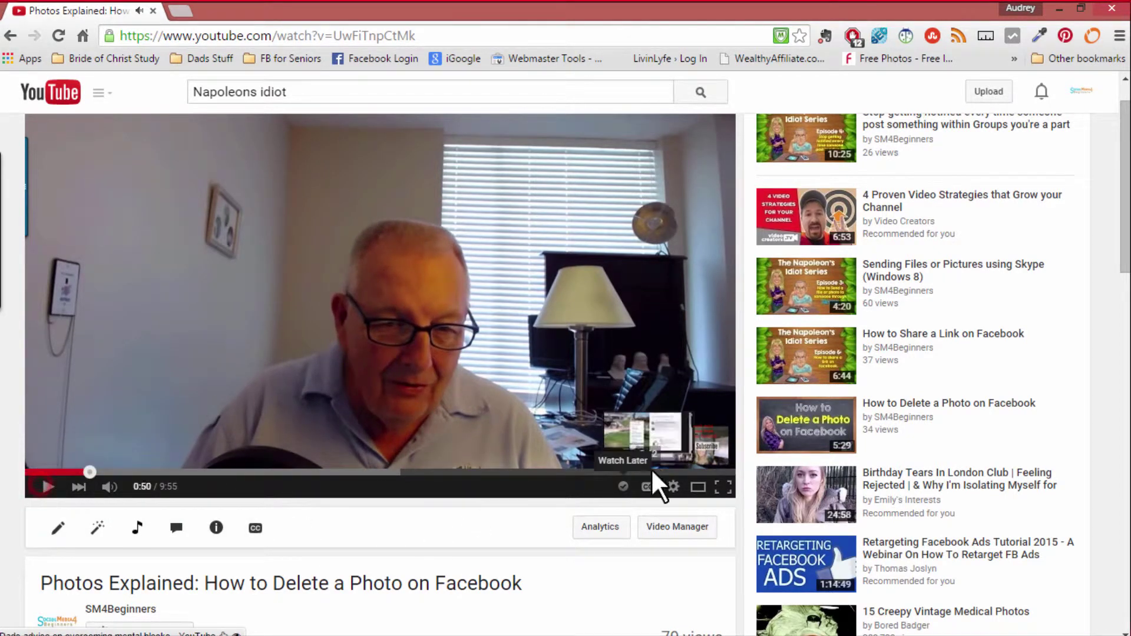
# - Set the playback speed to 2, play a short sample of the video and pause it
pyautogui.click(671, 487)
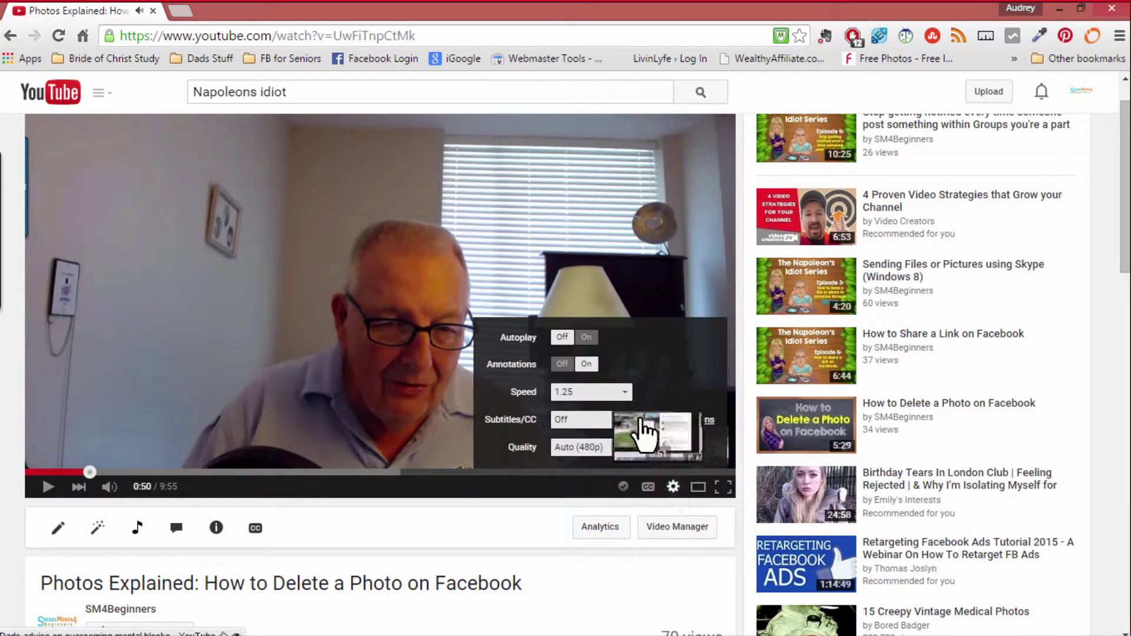
pyautogui.click(626, 392)
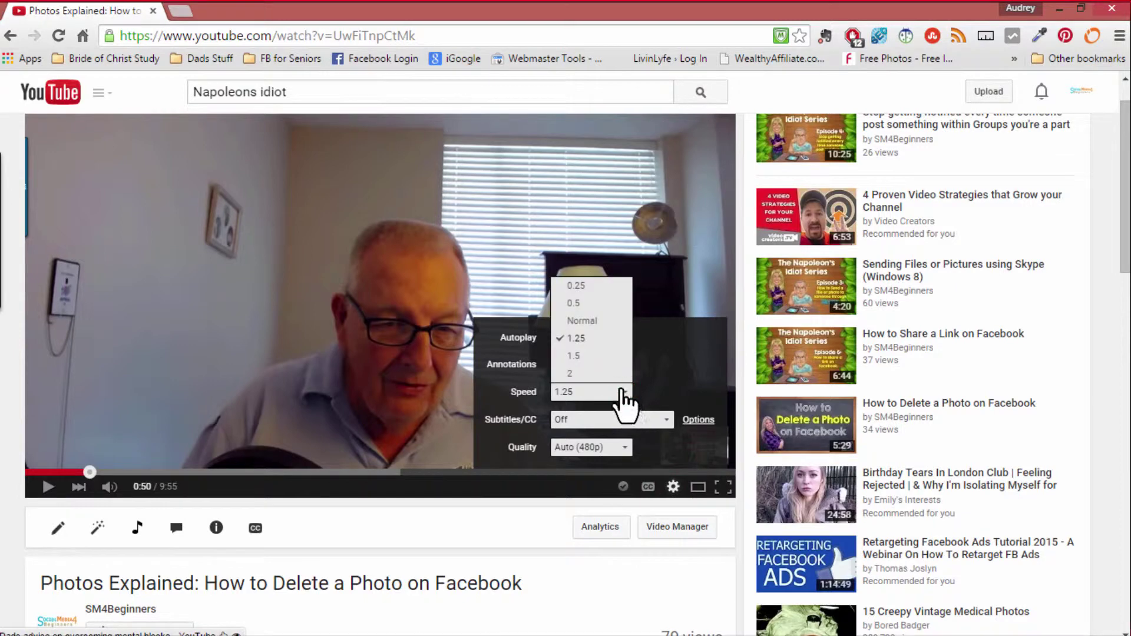
pyautogui.click(588, 375)
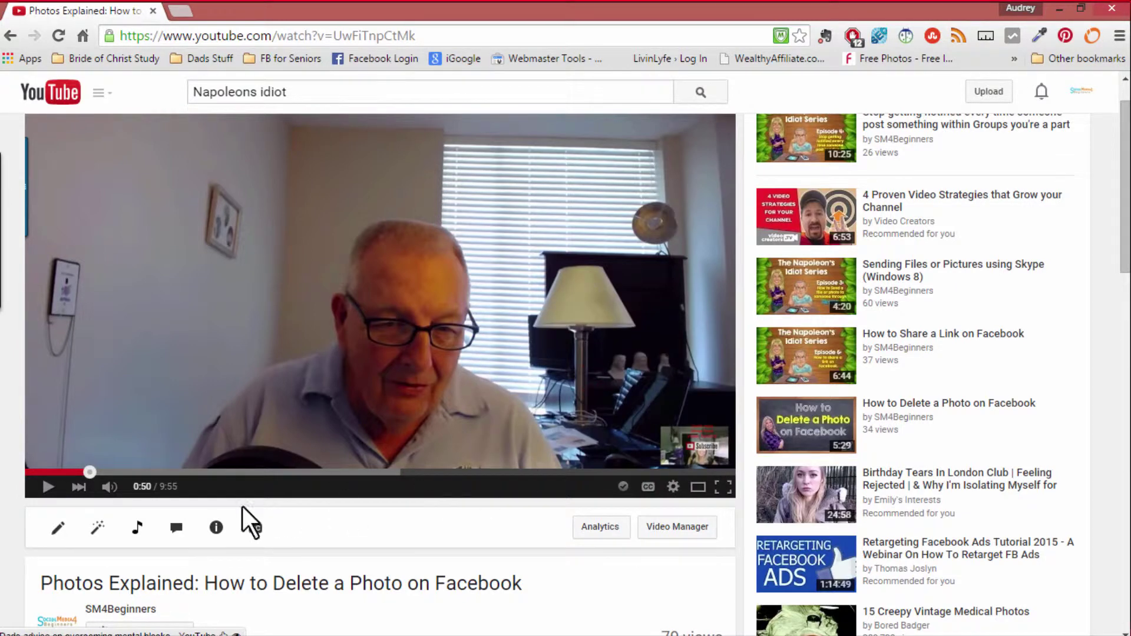
pyautogui.click(47, 486)
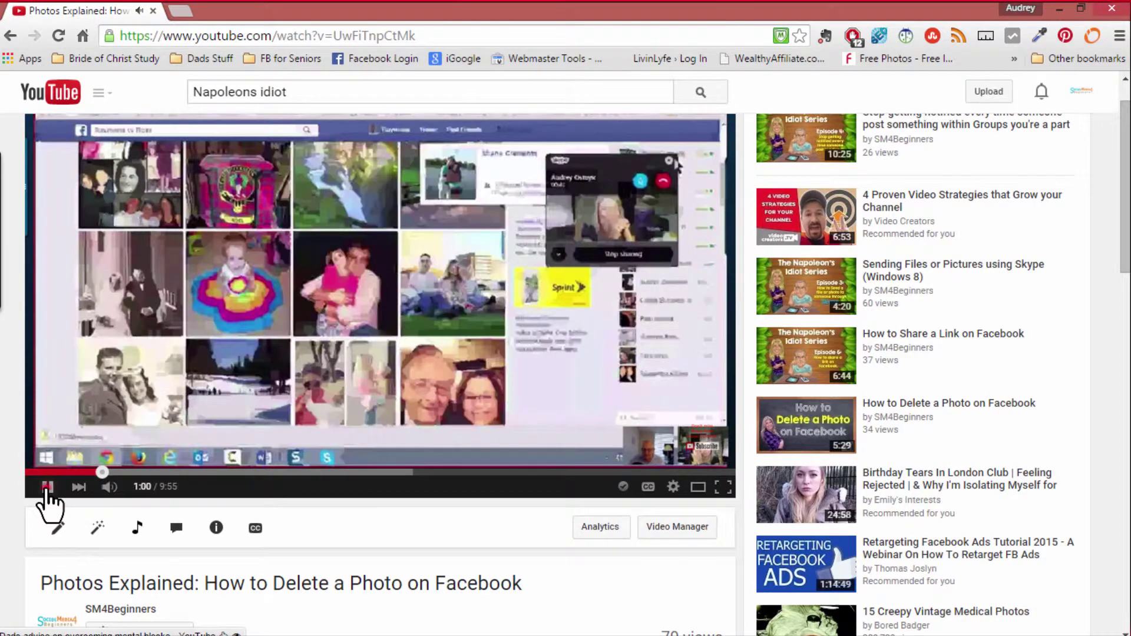
pyautogui.click(47, 486)
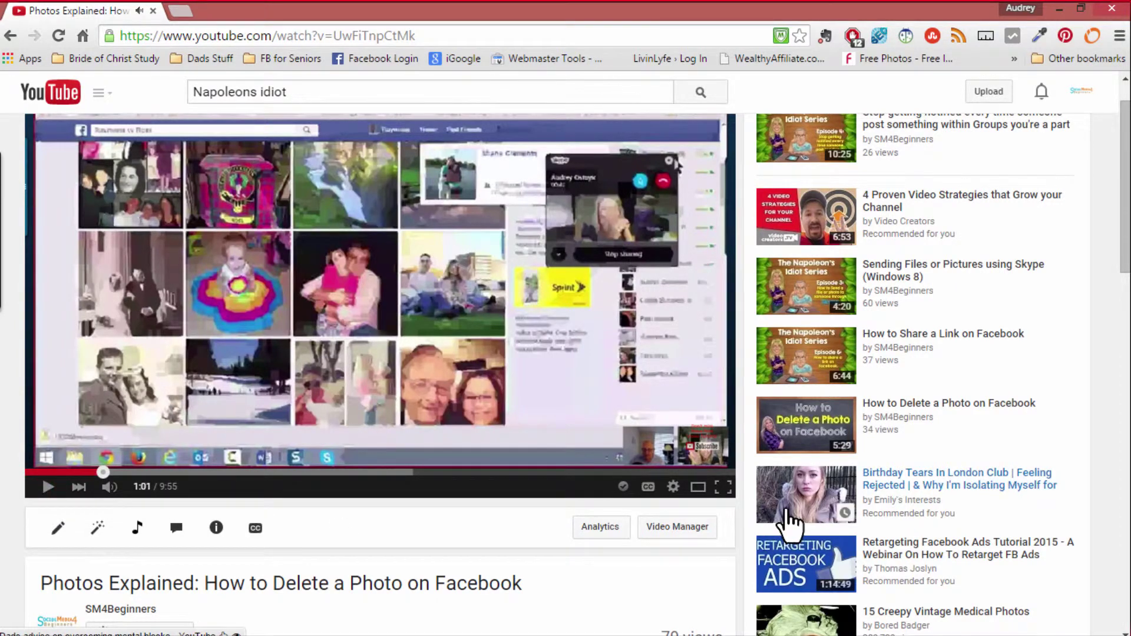
# - Set the playback speed to 0.5, play a short sample of the video and pause it
pyautogui.click(672, 487)
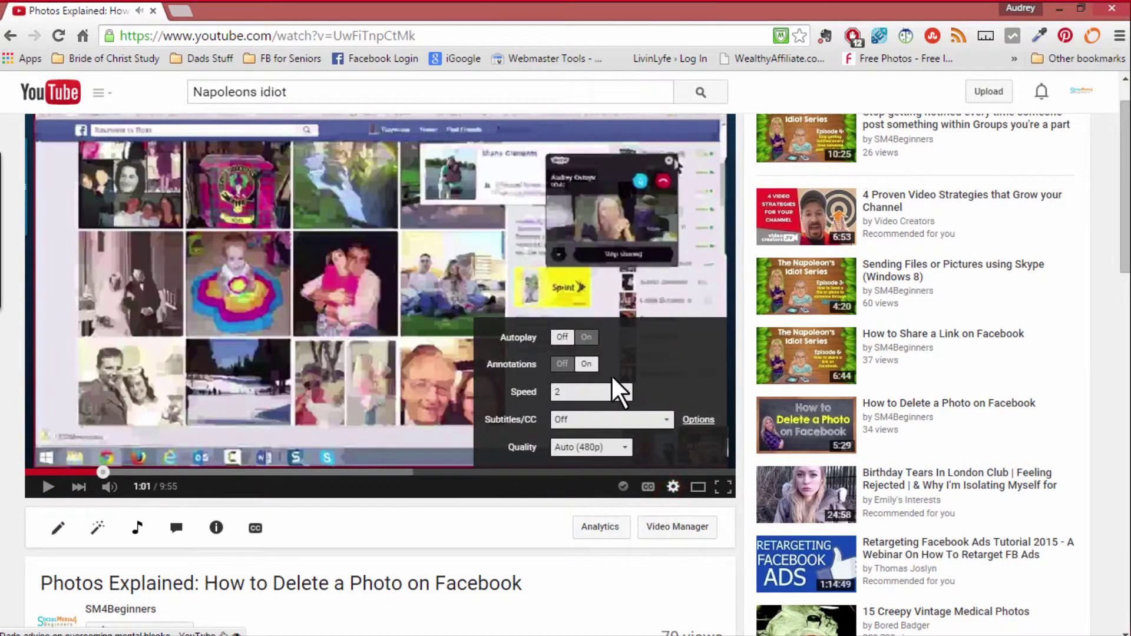
pyautogui.click(627, 392)
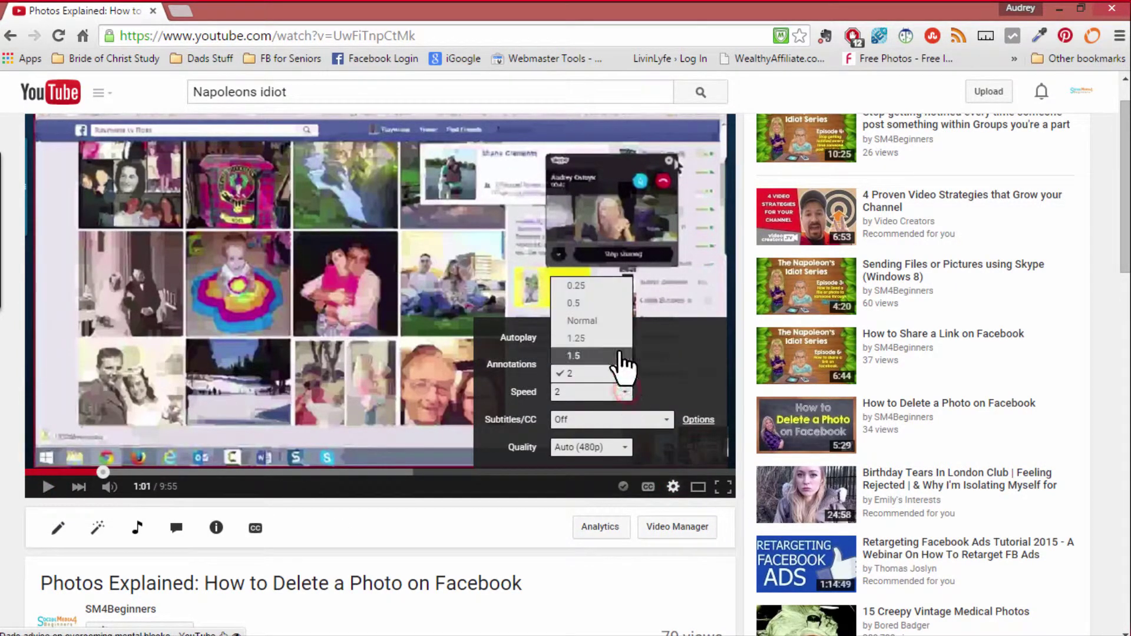
pyautogui.click(591, 306)
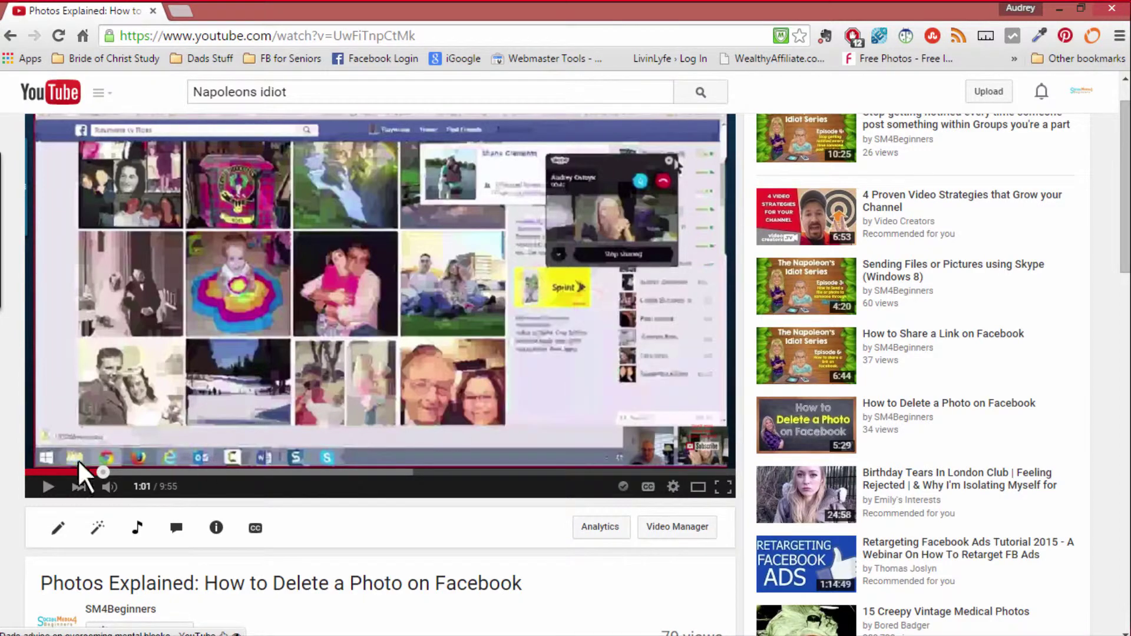
pyautogui.click(49, 487)
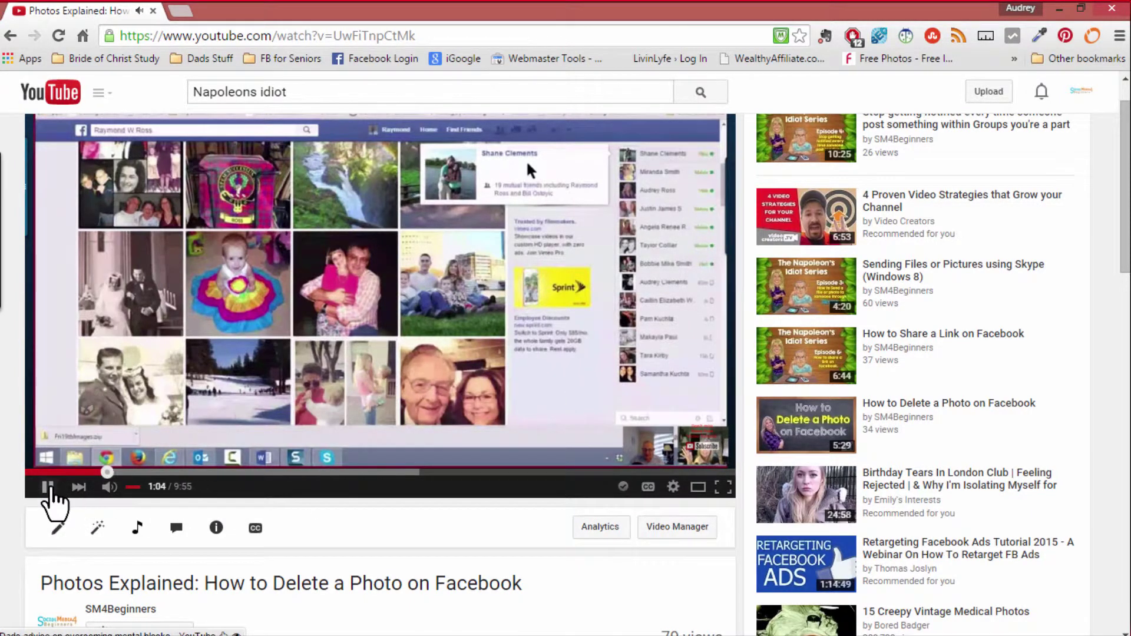
pyautogui.click(47, 487)
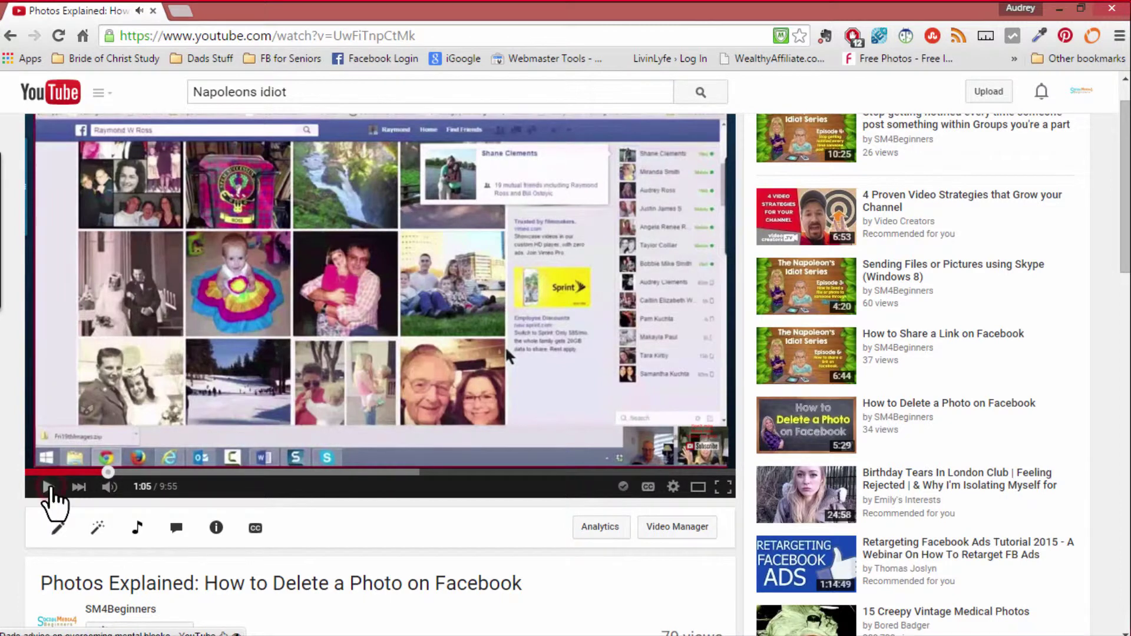
# - Set the video's playback speed to Normal
pyautogui.click(673, 487)
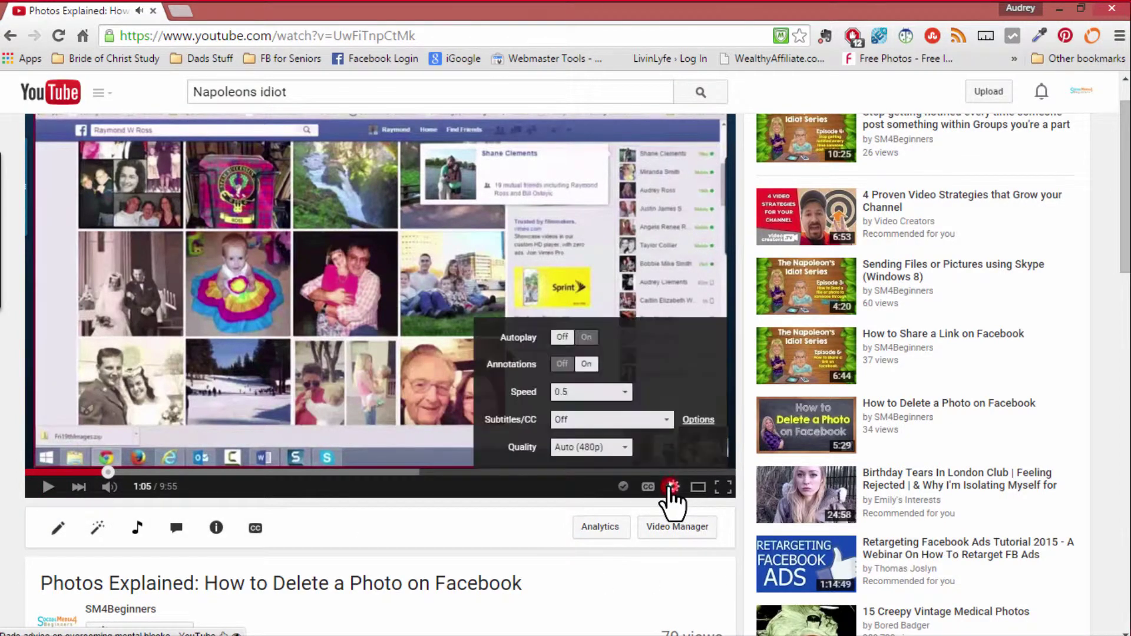
pyautogui.click(613, 398)
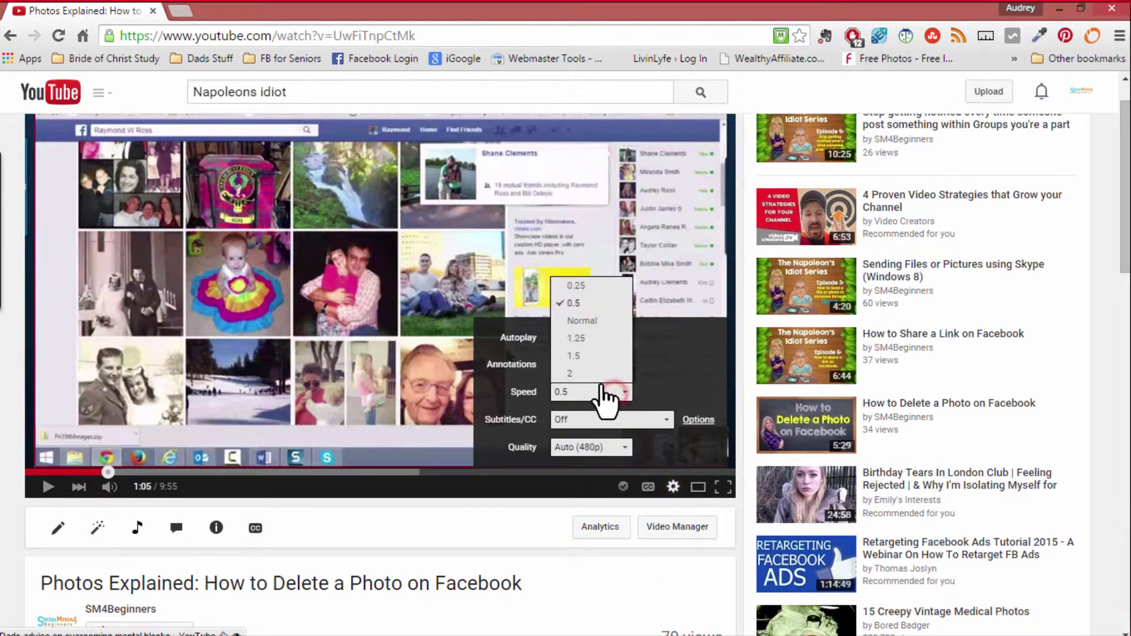
pyautogui.click(586, 323)
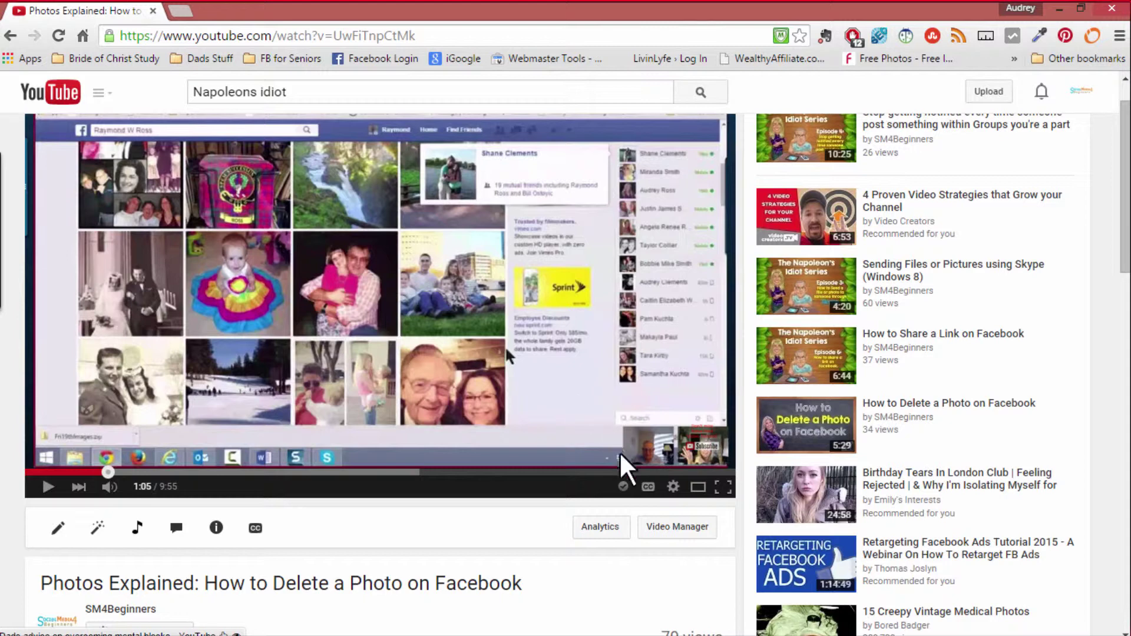
# - Look through the subtitle/CC choices in the video player's settings without changing the selection
pyautogui.click(673, 487)
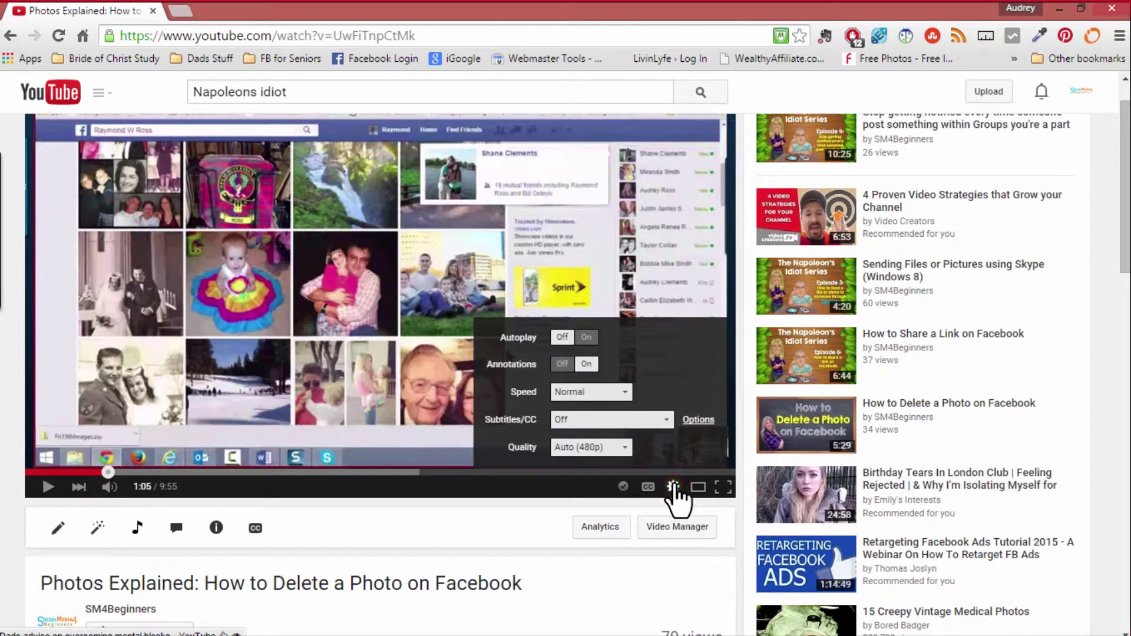
pyautogui.click(671, 422)
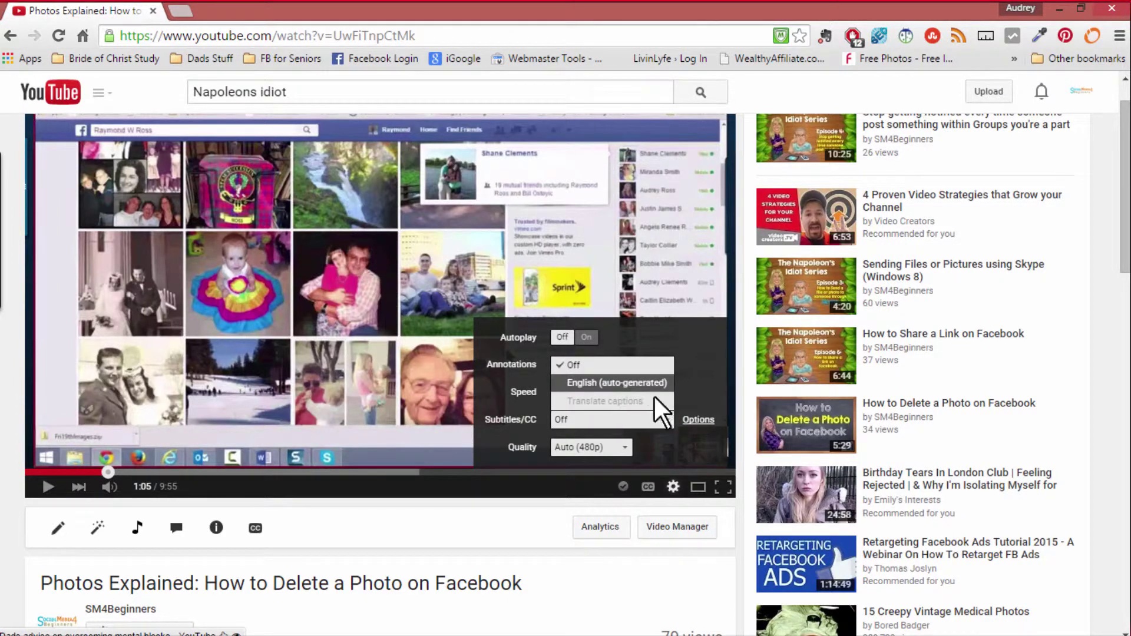
pyautogui.click(662, 423)
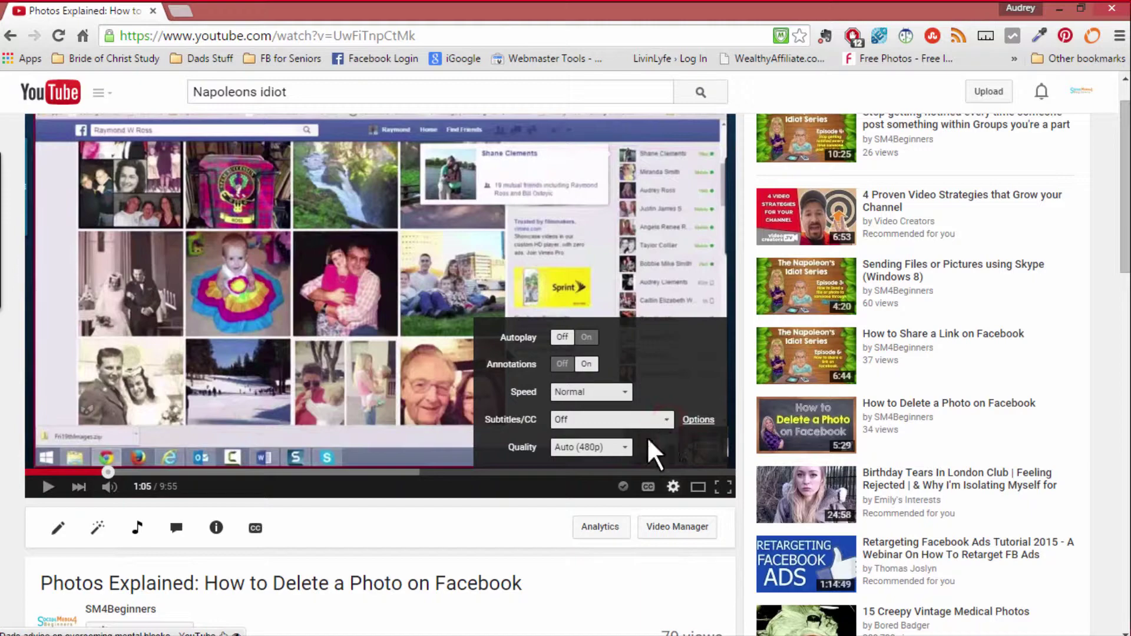
# - Set the video quality to 1080p HD, play a short sample of the video and pause it
pyautogui.click(625, 449)
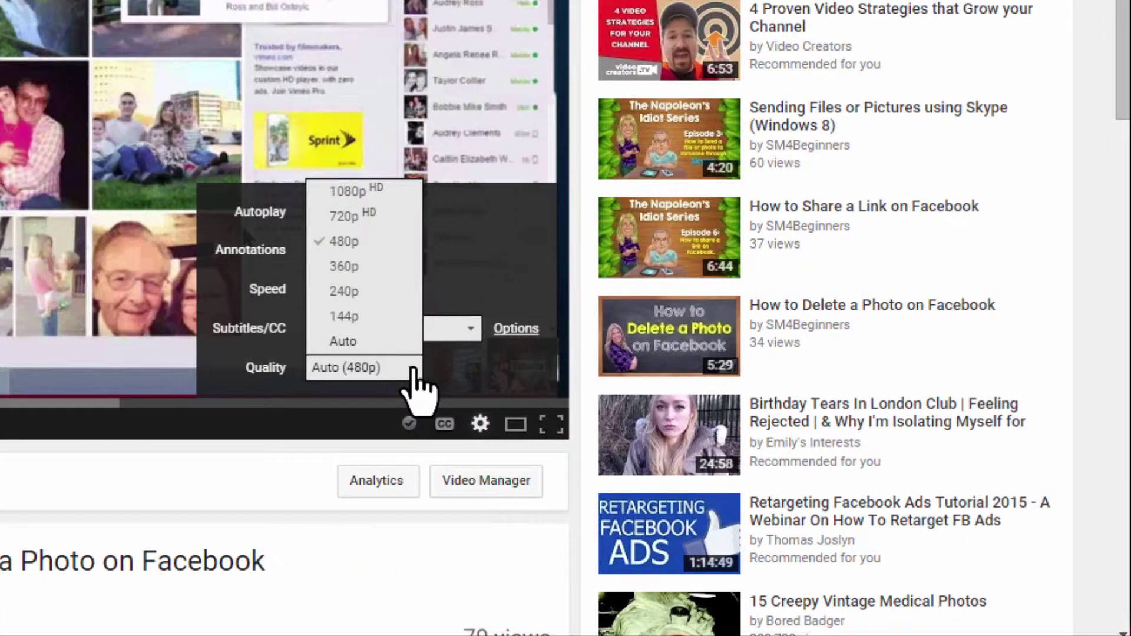
pyautogui.click(413, 369)
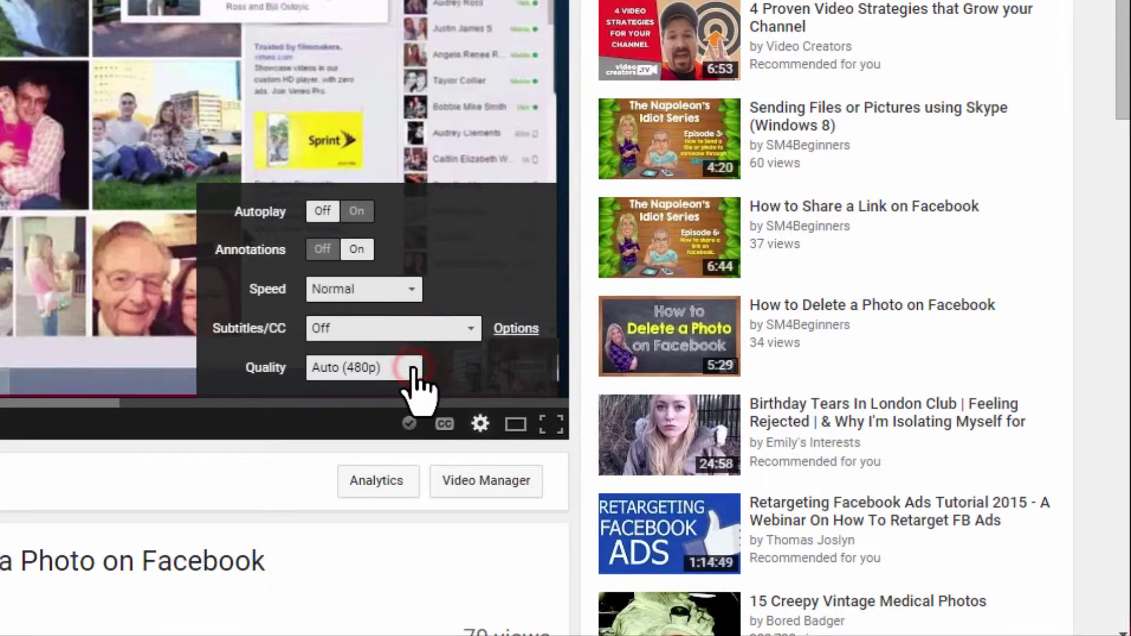
pyautogui.click(413, 369)
pyautogui.click(414, 369)
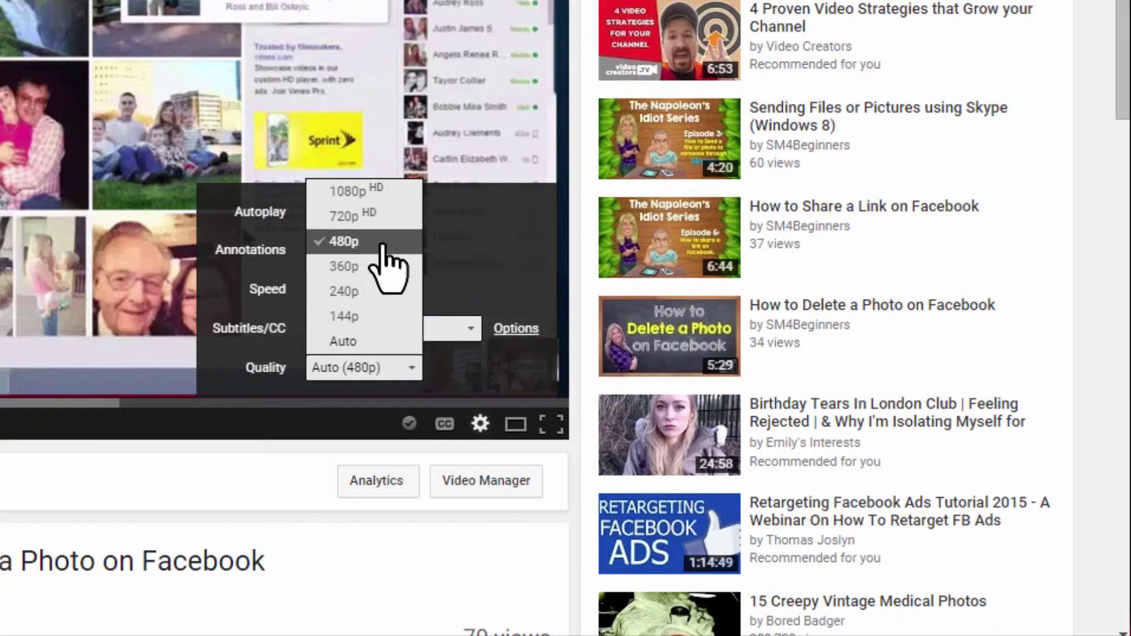
pyautogui.click(390, 194)
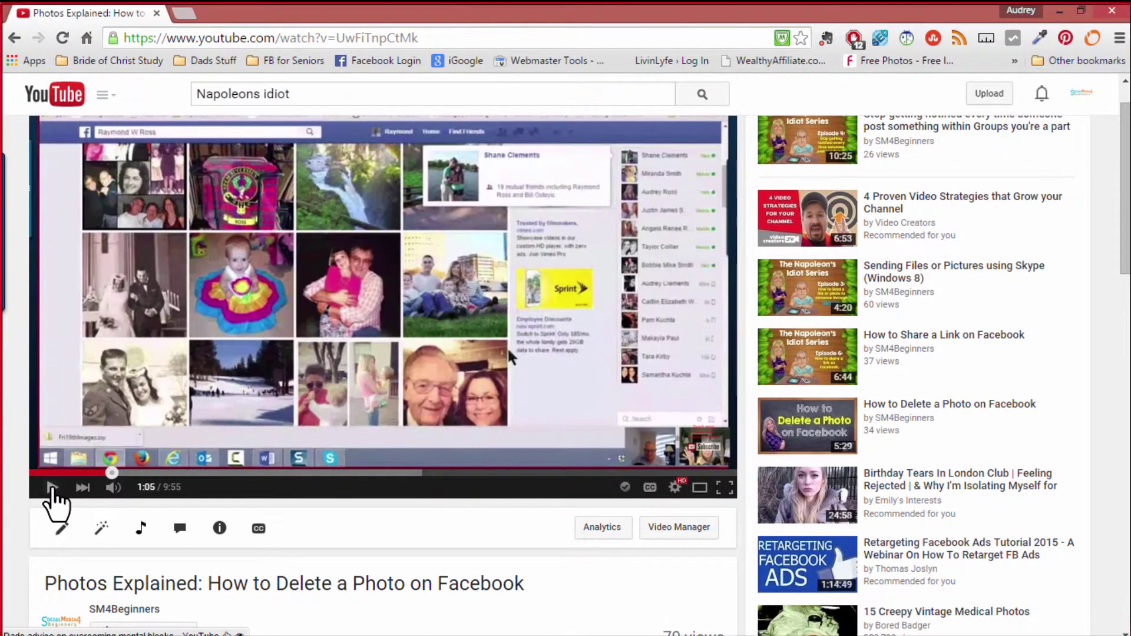
pyautogui.click(52, 488)
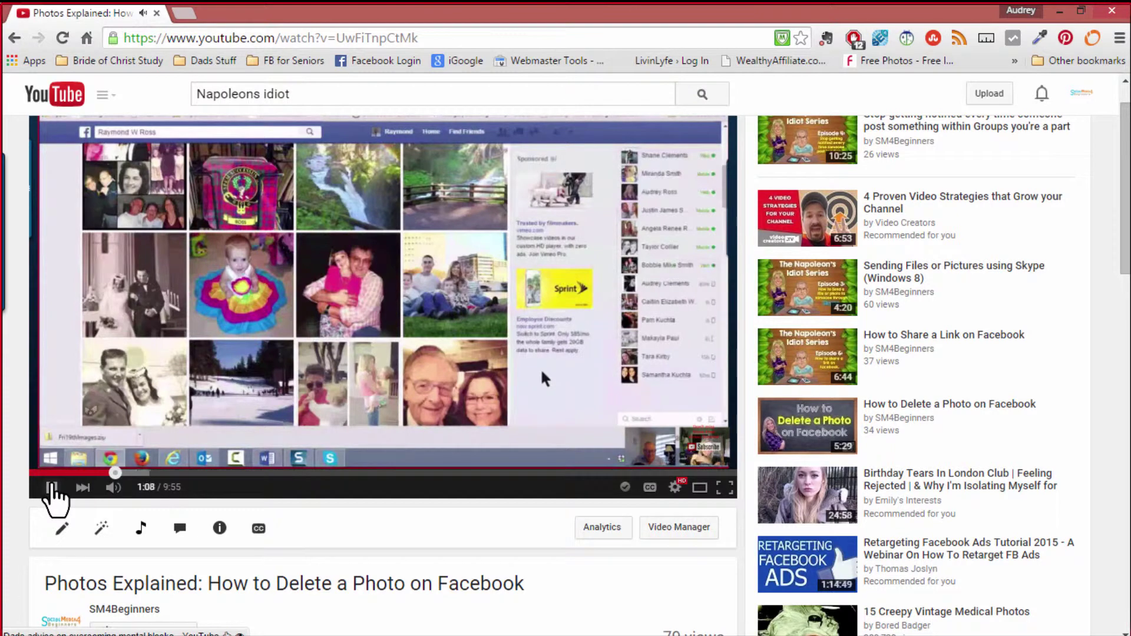
pyautogui.click(52, 488)
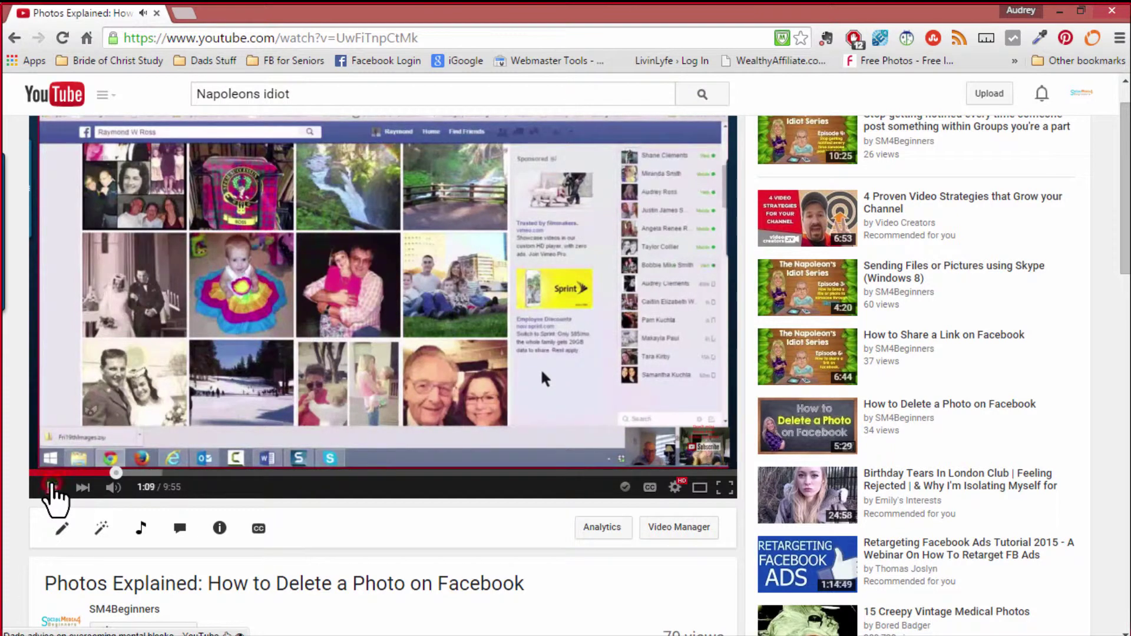
# - Set the video quality to Auto in the player's settings
pyautogui.click(677, 489)
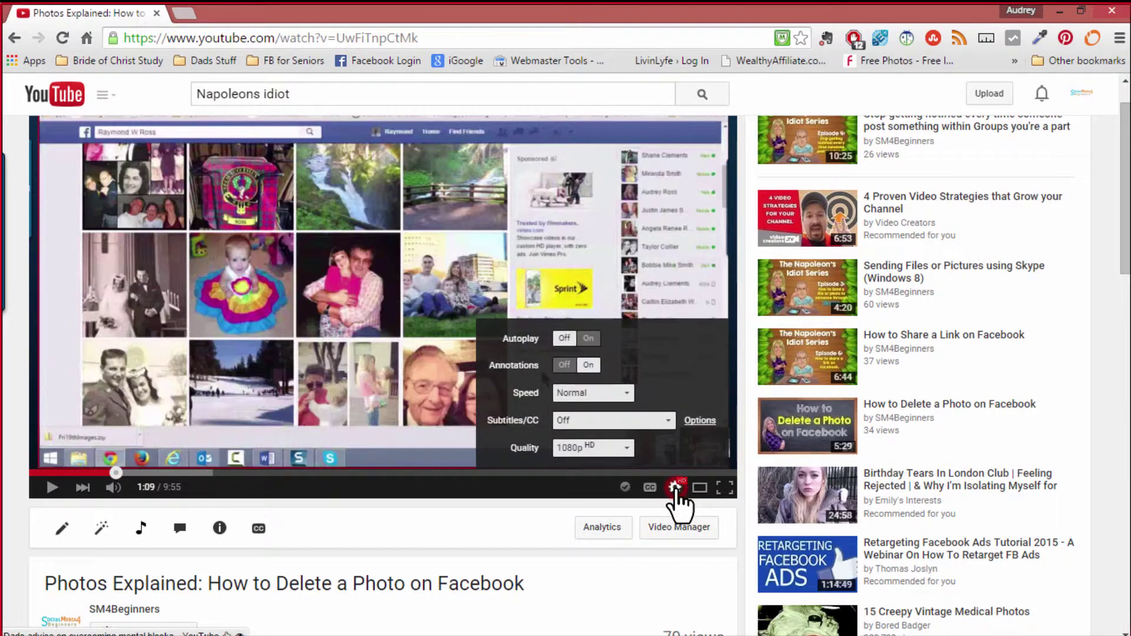
pyautogui.click(624, 449)
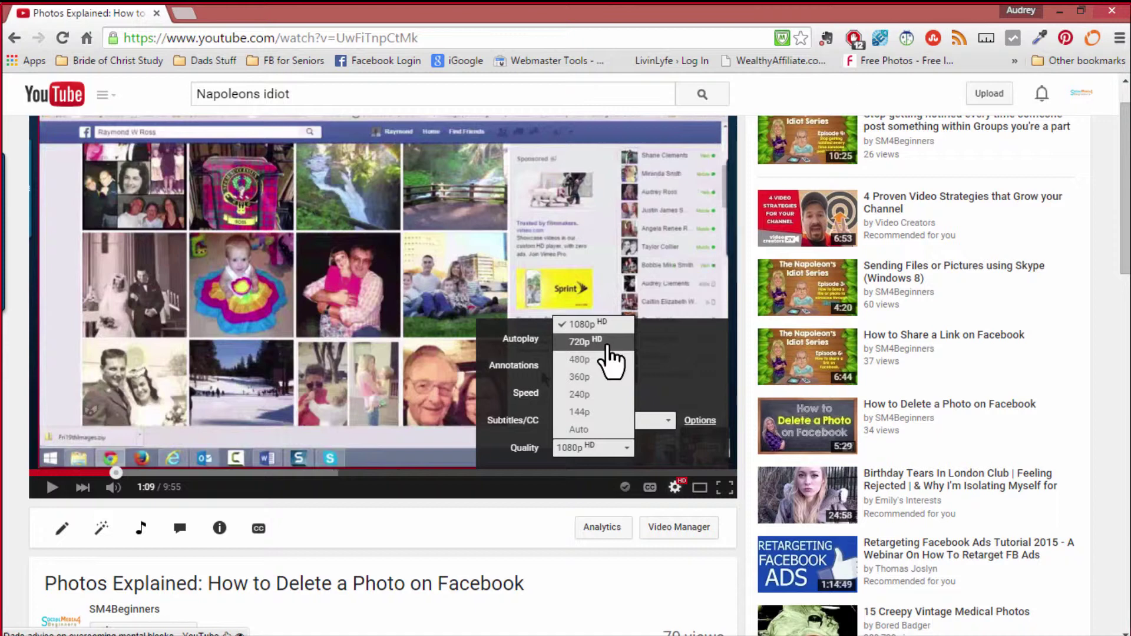
pyautogui.click(575, 432)
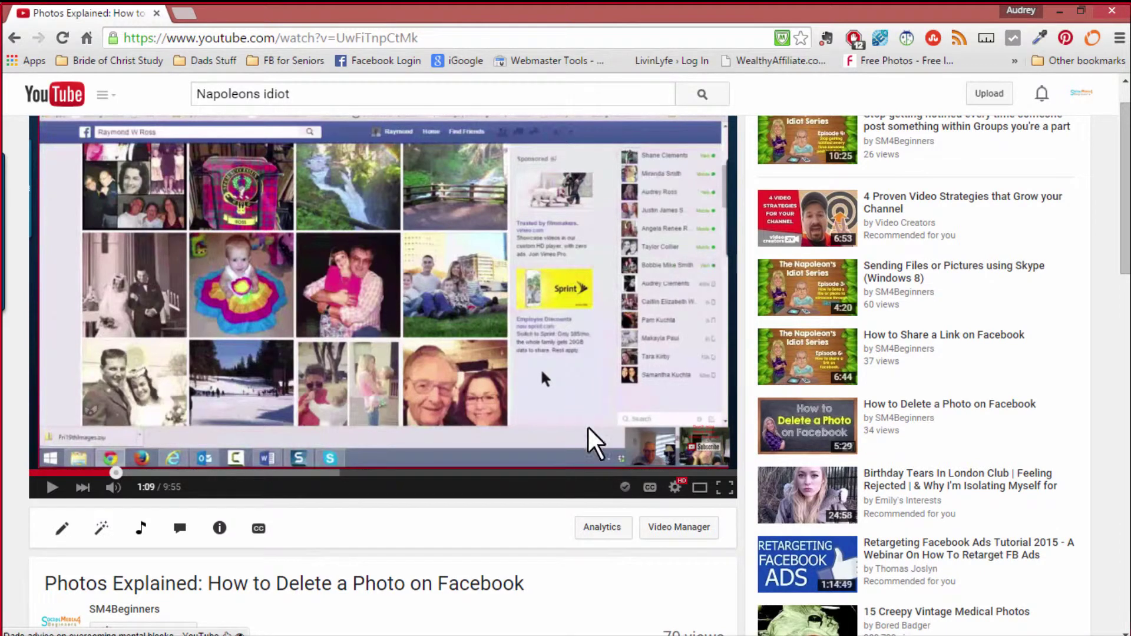
# - Review the quality entry and the other options in the player's settings, and close the settings
pyautogui.click(674, 489)
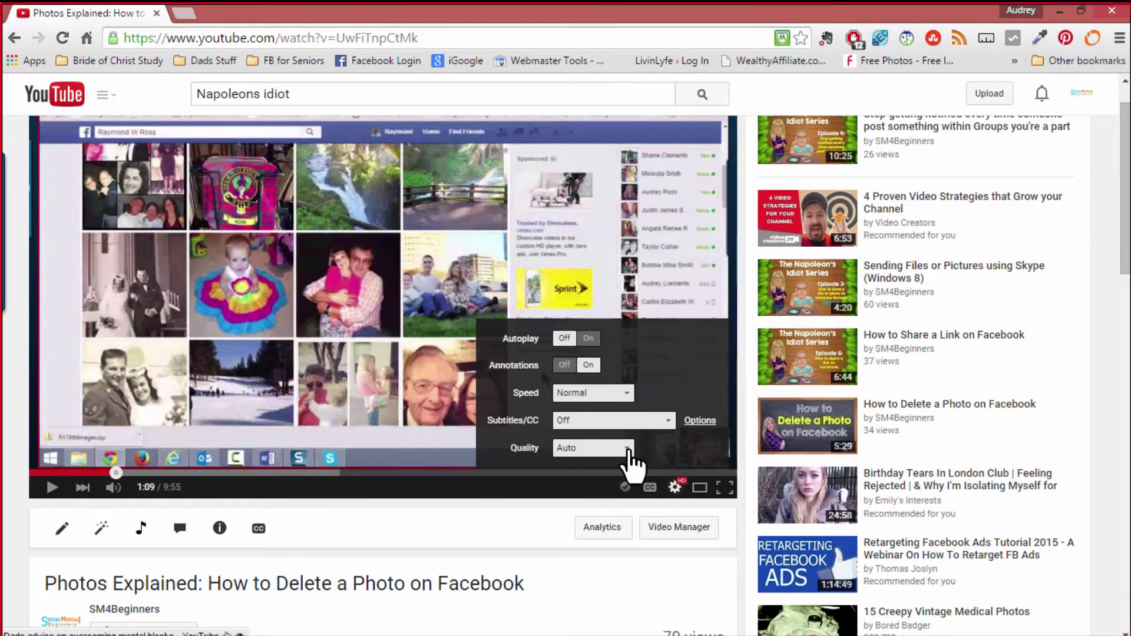
pyautogui.click(677, 489)
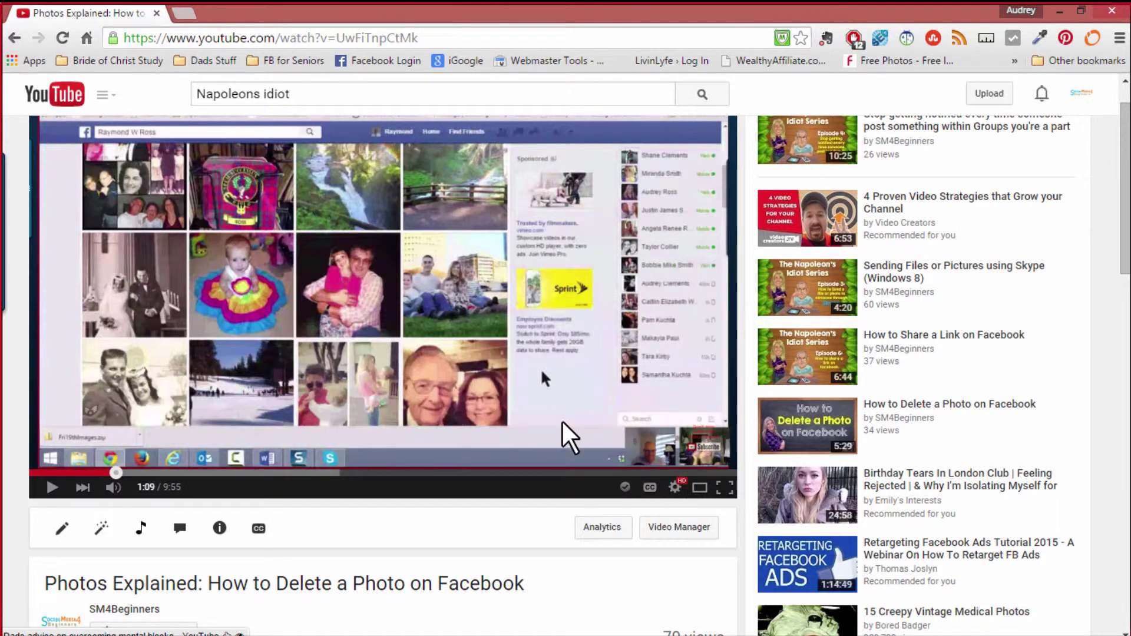
pyautogui.click(675, 488)
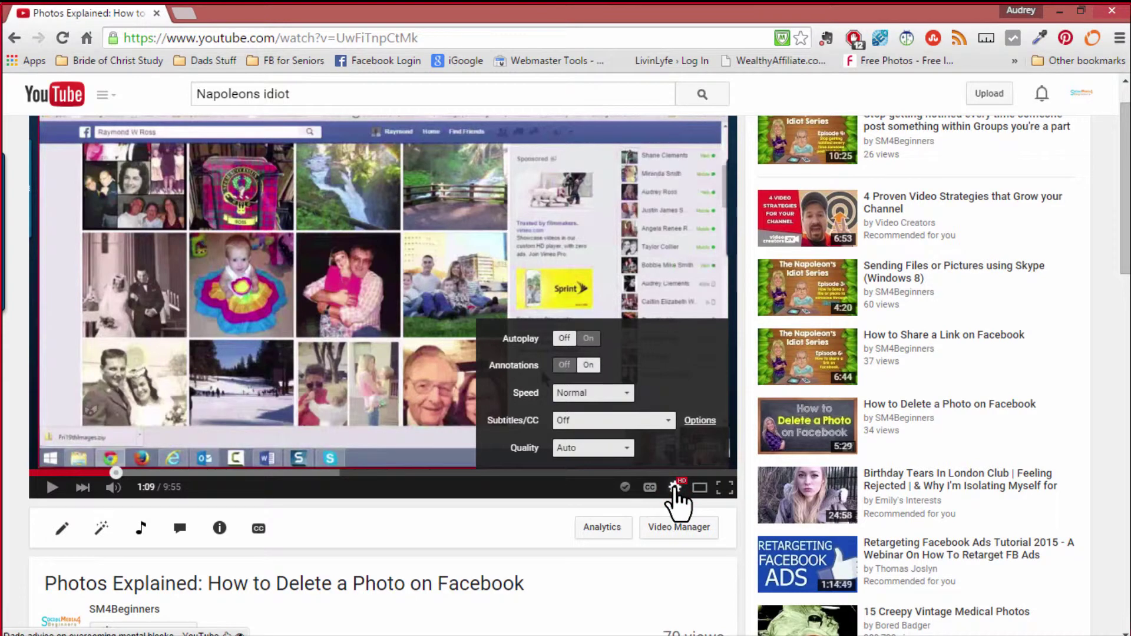
pyautogui.click(675, 488)
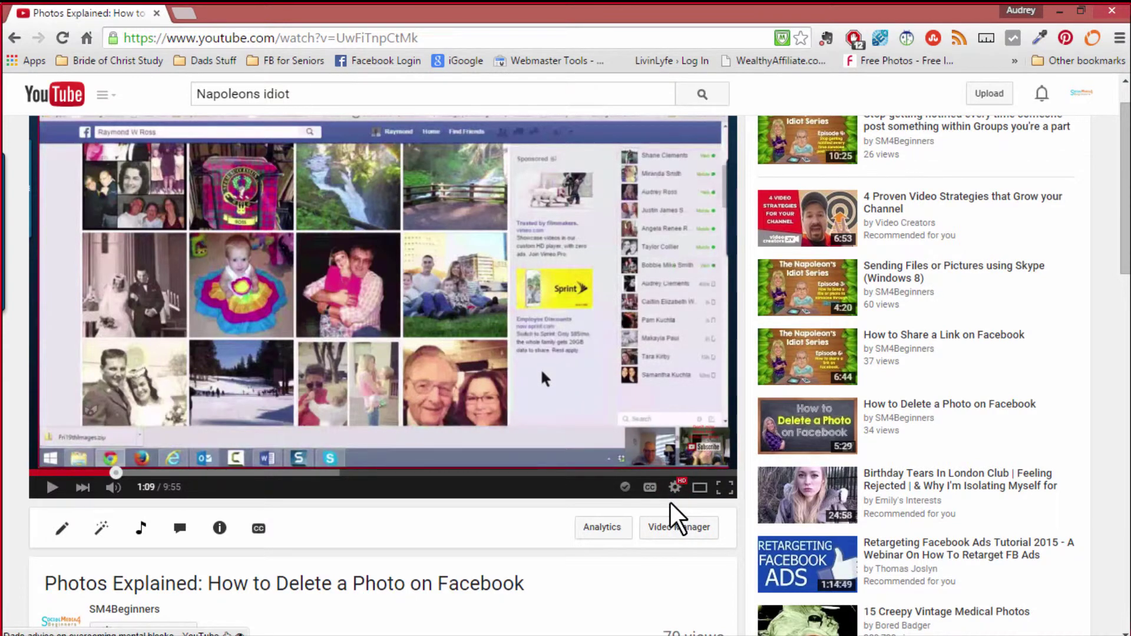
# - Show the video in the player's wide view and in full screen, returning to the default view after each
pyautogui.click(699, 487)
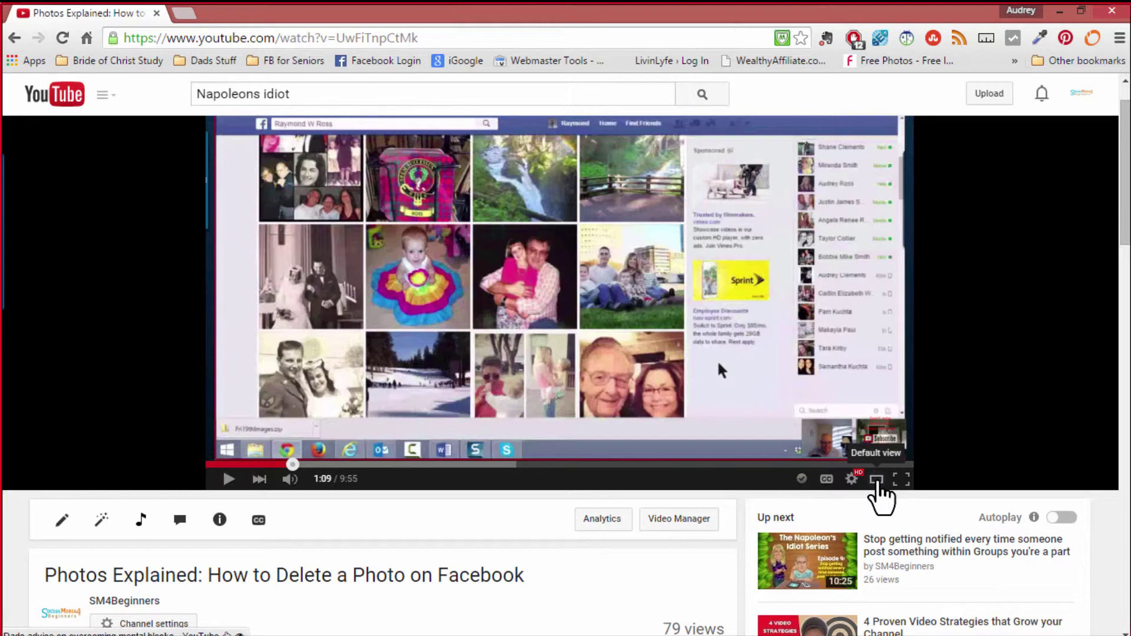
pyautogui.click(876, 479)
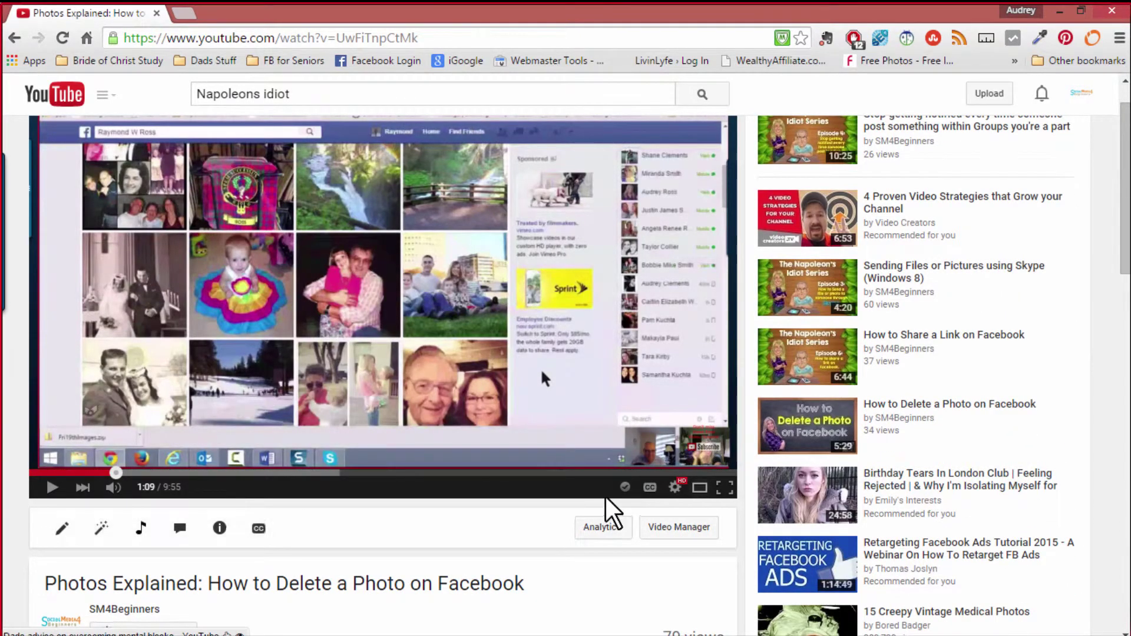
pyautogui.click(724, 486)
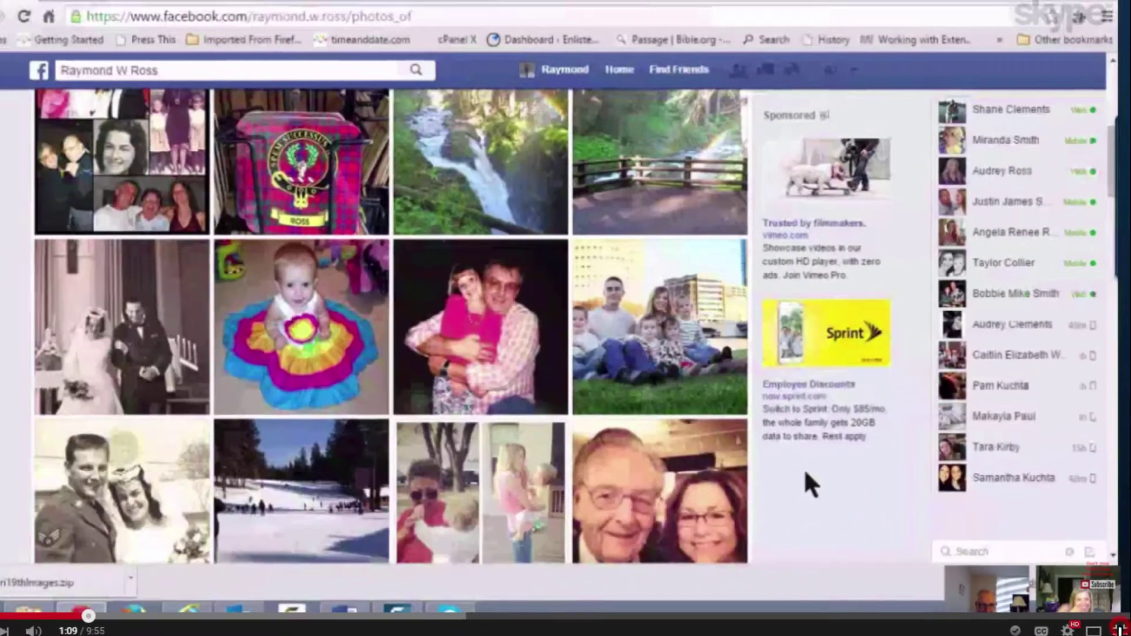
pyautogui.click(1109, 624)
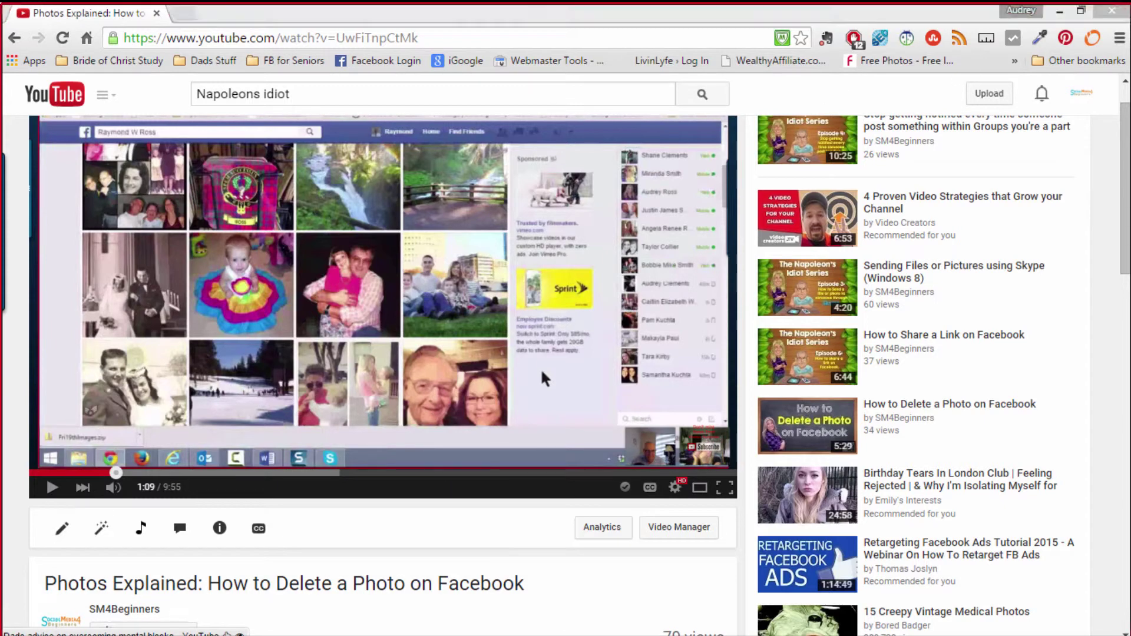
# - Switch to the ongoing Skype call and stop sharing the screen
pyautogui.hotkey('alt', 'Tab')
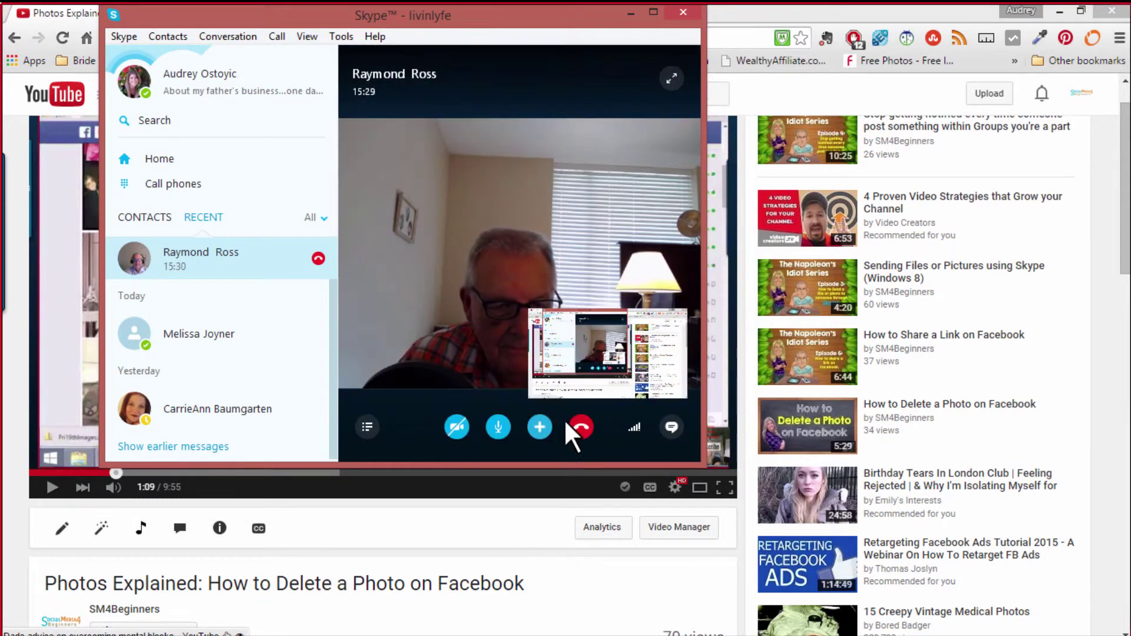
pyautogui.click(540, 425)
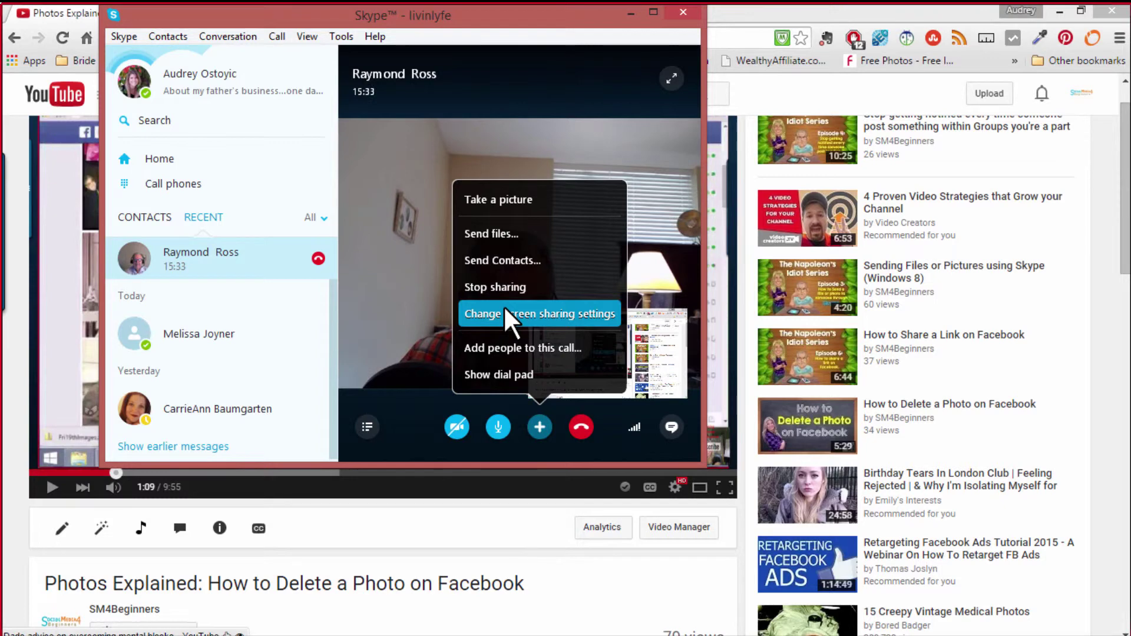
pyautogui.click(501, 286)
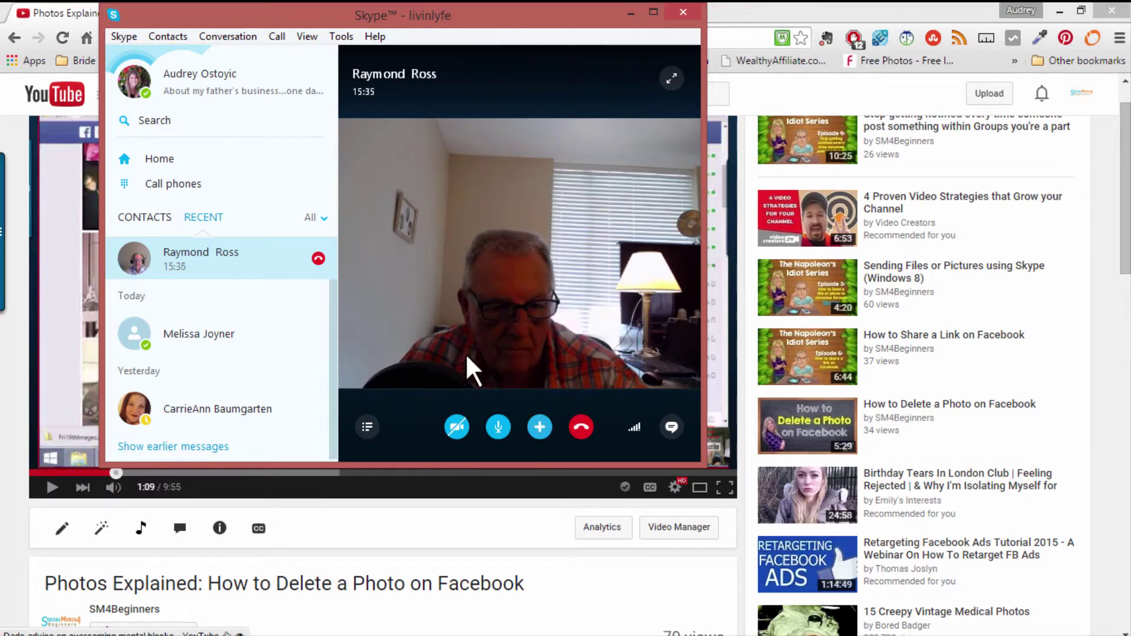
# - Turn on the webcam video in the Skype call and show the call full screen
pyautogui.click(456, 427)
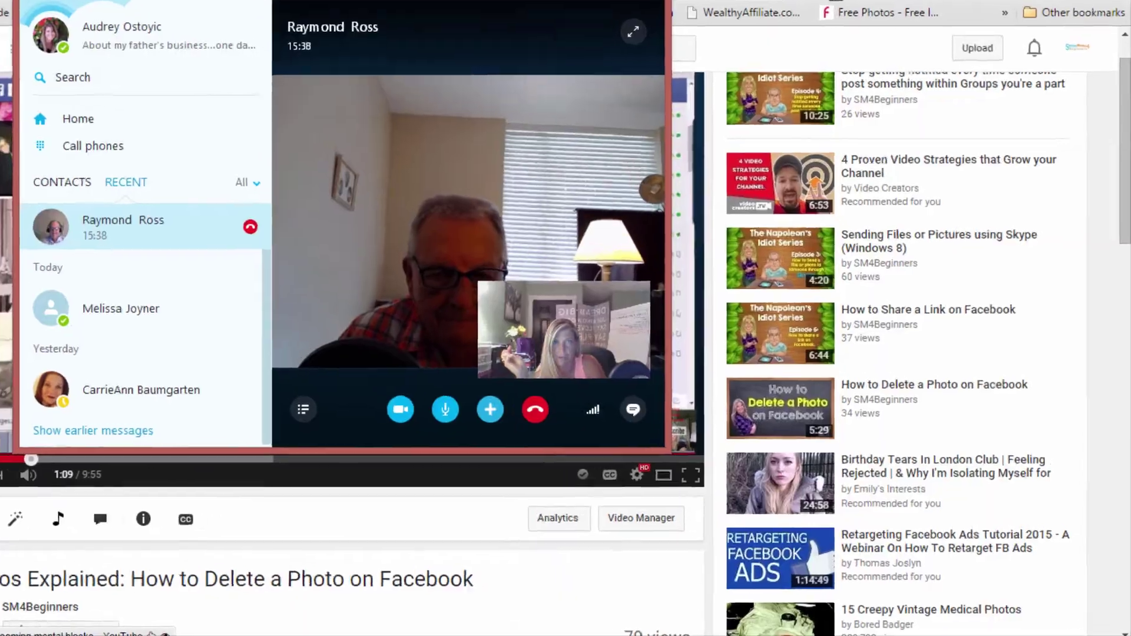
pyautogui.click(671, 78)
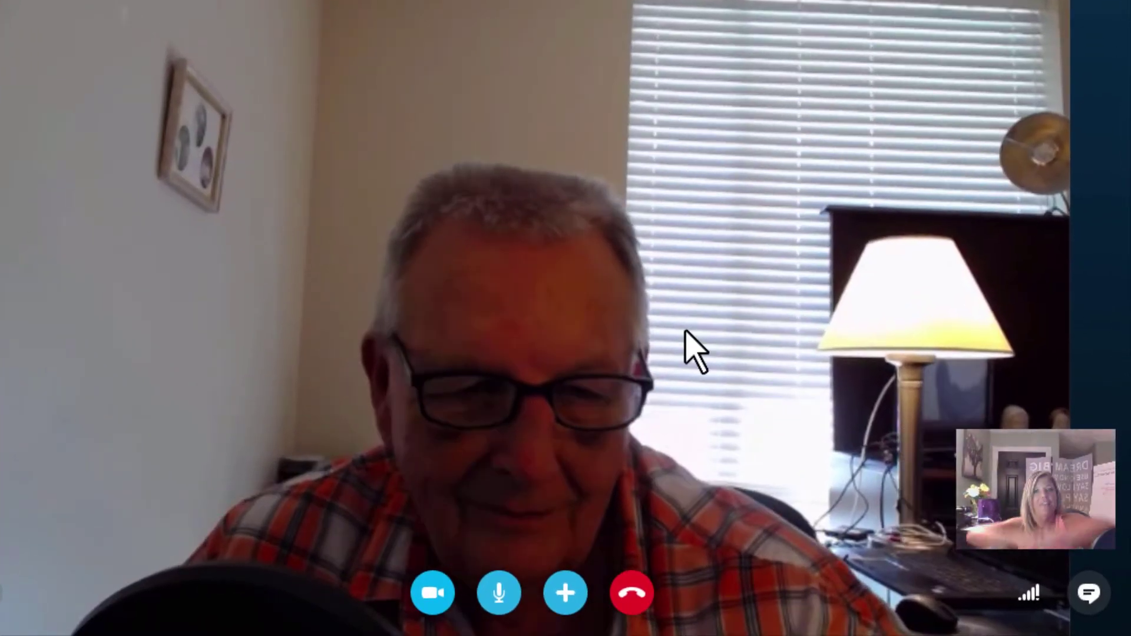